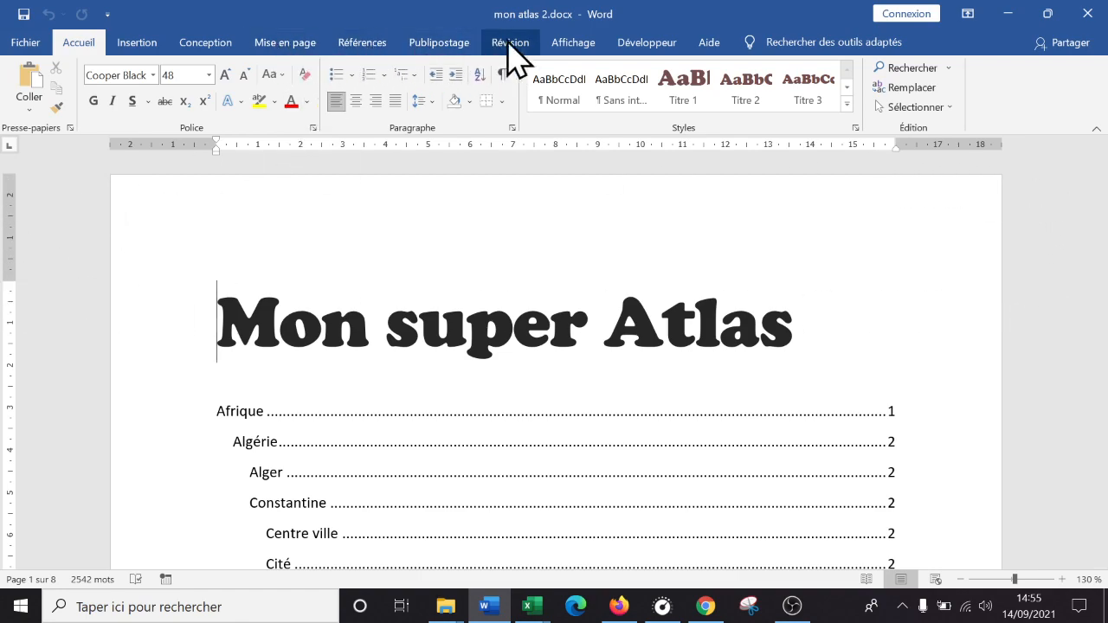
Hide the document's ruler and show it again
{"action": "left_click", "coordinate": [573, 45]}
{"action": "left_click", "coordinate": [383, 70]}
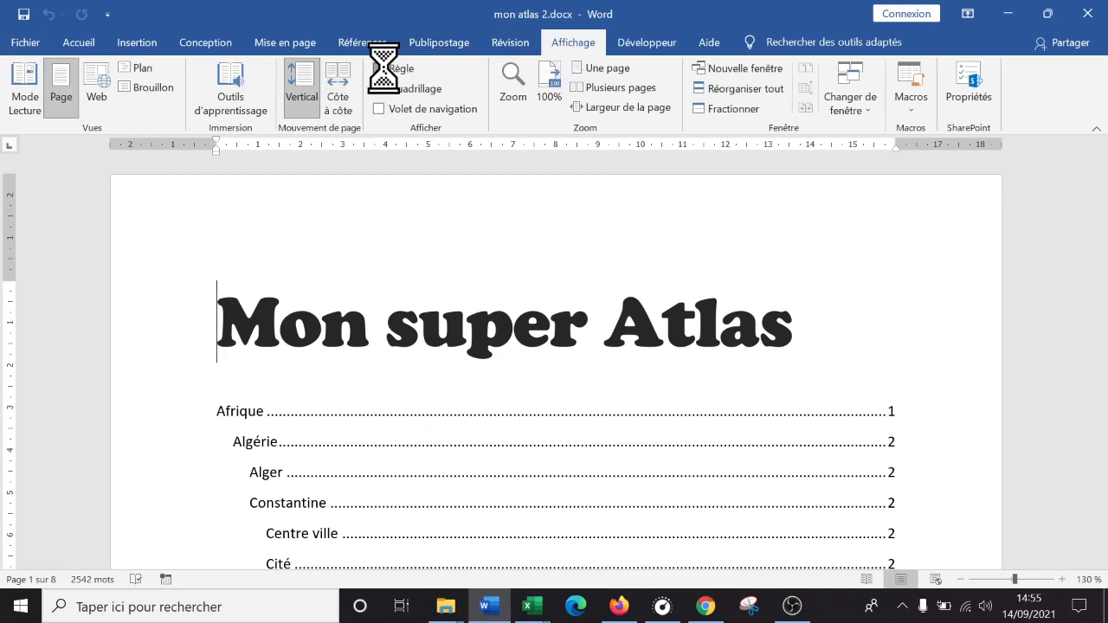
{"action": "left_click", "coordinate": [384, 69]}
{"action": "left_click", "coordinate": [379, 70]}
{"action": "left_click", "coordinate": [379, 69]}
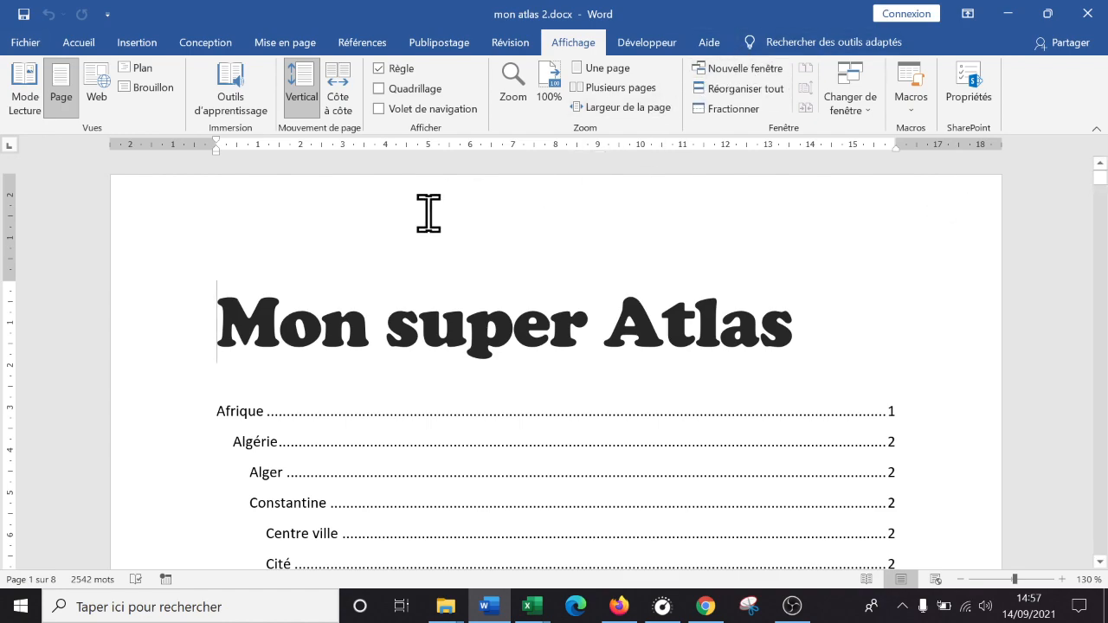
Open the first-page header area for editing and return to the document body
{"action": "double_click", "coordinate": [288, 219]}
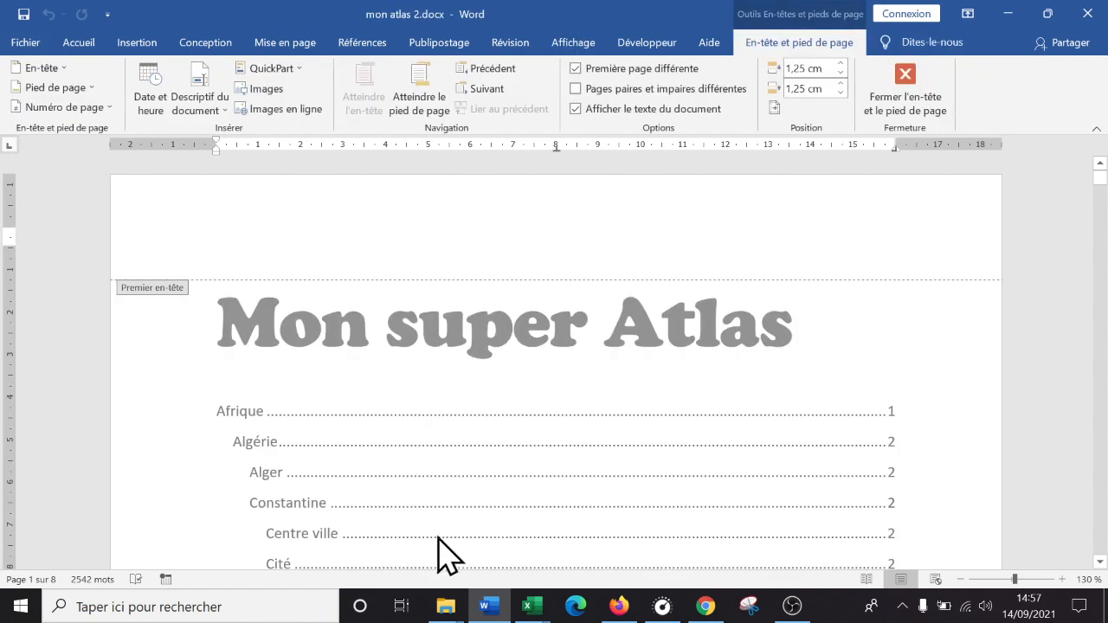
{"action": "double_click", "coordinate": [361, 396]}
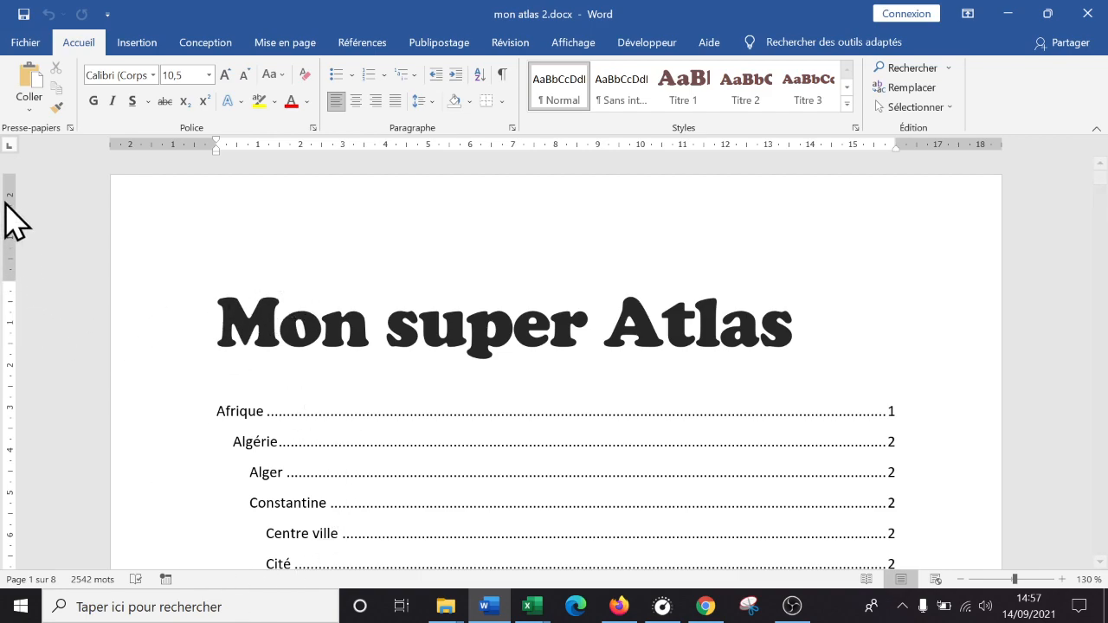
Try reducing the top page margin to about 1.5 cm, check the second page, and undo the change
{"action": "mouse_move", "coordinate": [10, 280]}
{"action": "left_mouse_down"}
{"action": "mouse_move", "coordinate": [7, 210]}
{"action": "mouse_move", "coordinate": [7, 297]}
{"action": "mouse_move", "coordinate": [9, 246]}
{"action": "left_mouse_up"}
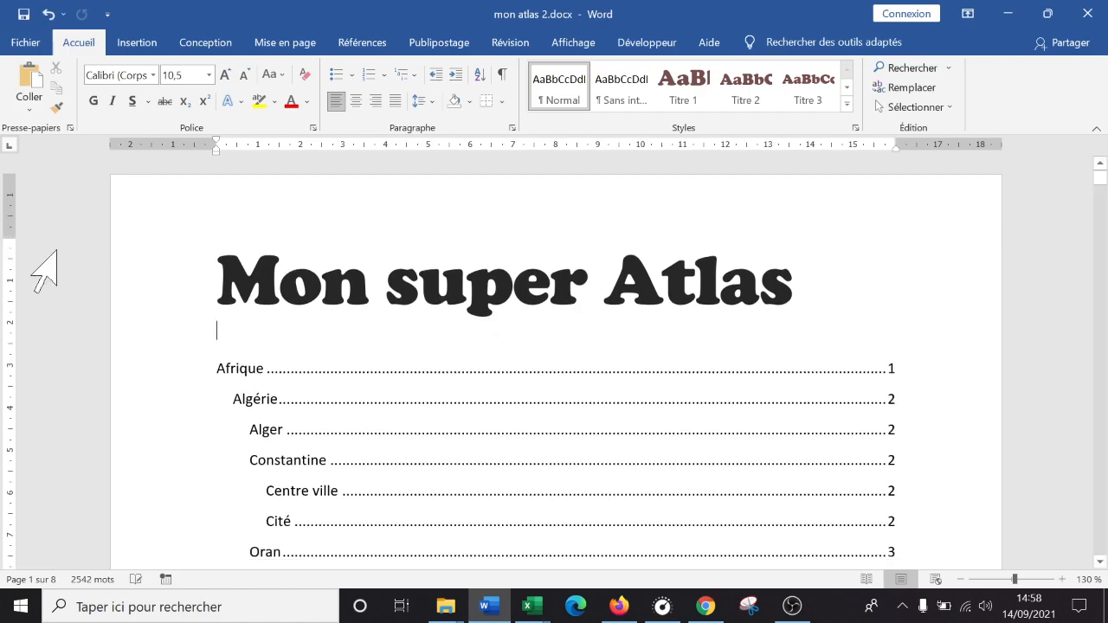
{"action": "scroll", "coordinate": [34, 260], "scroll_direction": "down", "scroll_amount": 15}
{"action": "scroll", "coordinate": [74, 312], "scroll_direction": "up", "scroll_amount": 3}
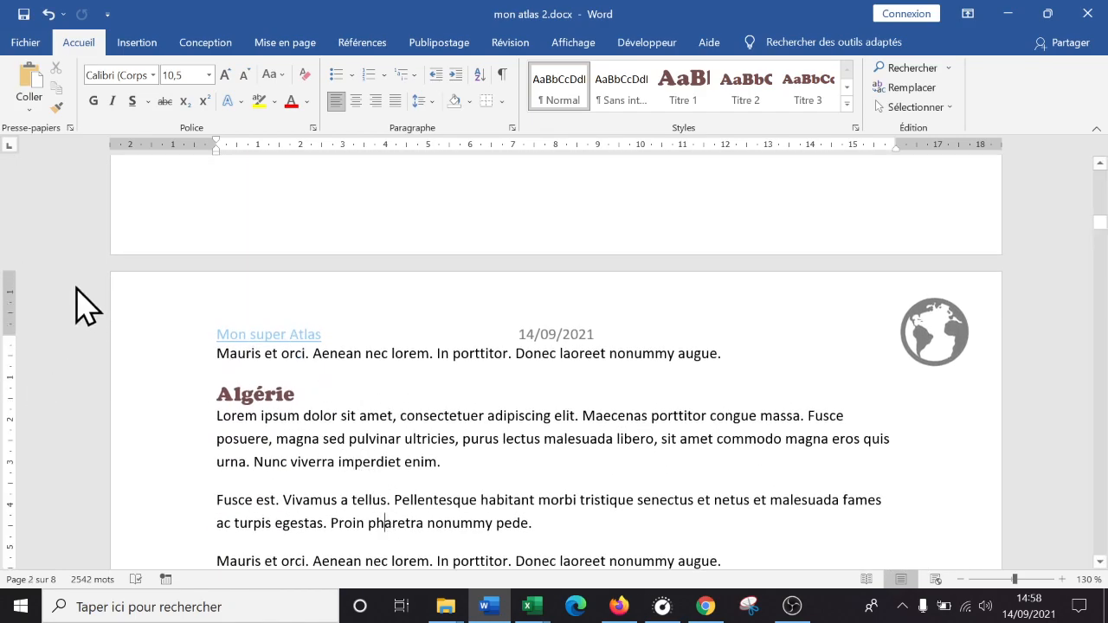
{"action": "scroll", "coordinate": [544, 499], "scroll_direction": "up", "scroll_amount": 10}
{"action": "scroll", "coordinate": [536, 478], "scroll_direction": "up", "scroll_amount": 5}
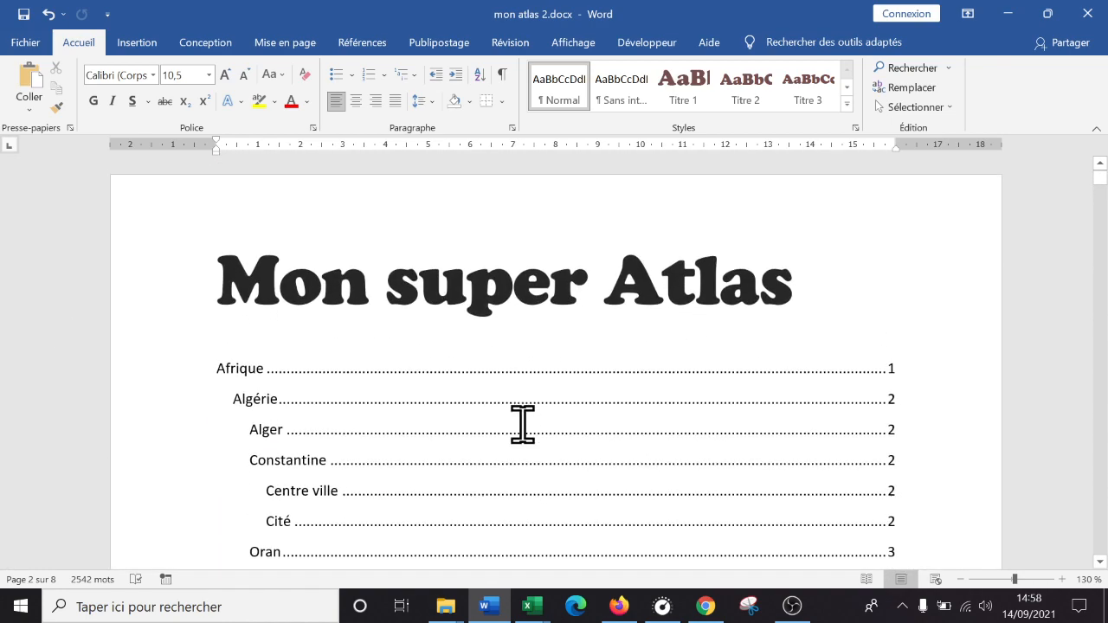
{"action": "left_click", "coordinate": [49, 14]}
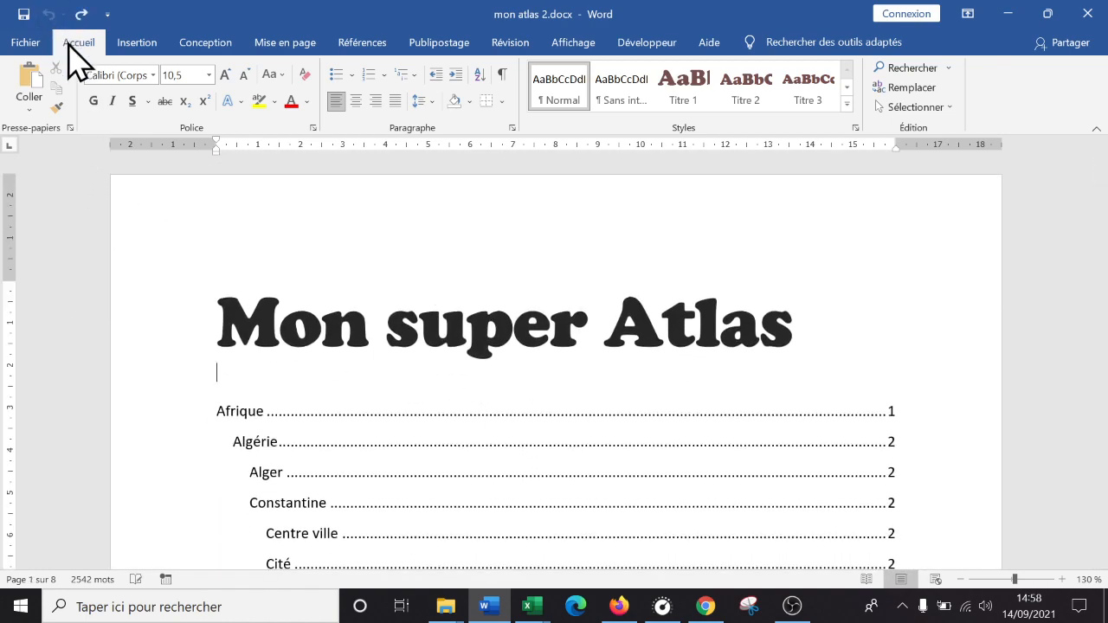
Reduce the bottom page margin to about 2 cm, working from the end of the first page
{"action": "scroll", "coordinate": [321, 415], "scroll_direction": "down", "scroll_amount": 15}
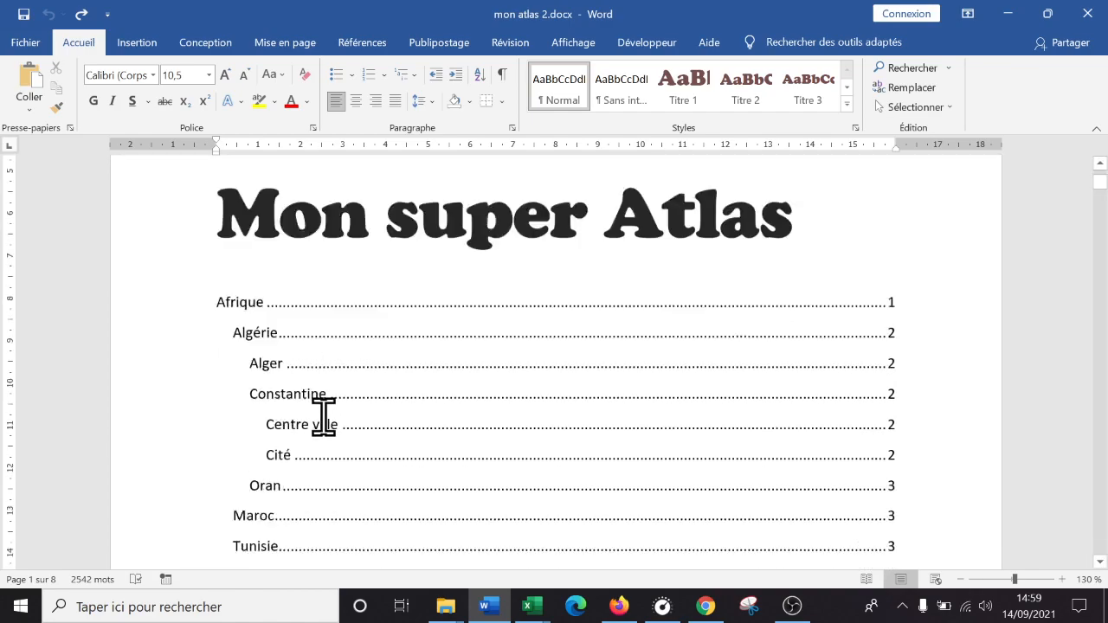
{"action": "scroll", "coordinate": [295, 463], "scroll_direction": "down", "scroll_amount": 2}
{"action": "scroll", "coordinate": [214, 434], "scroll_direction": "up", "scroll_amount": 3}
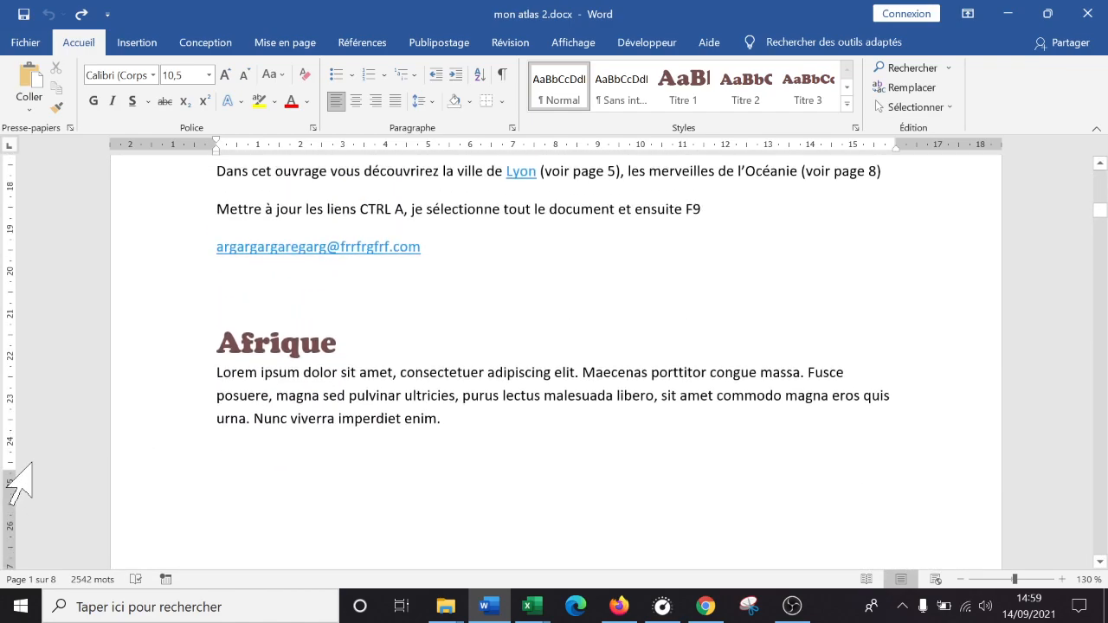
{"action": "left_click_drag", "start_coordinate": [9, 467], "coordinate": [7, 492]}
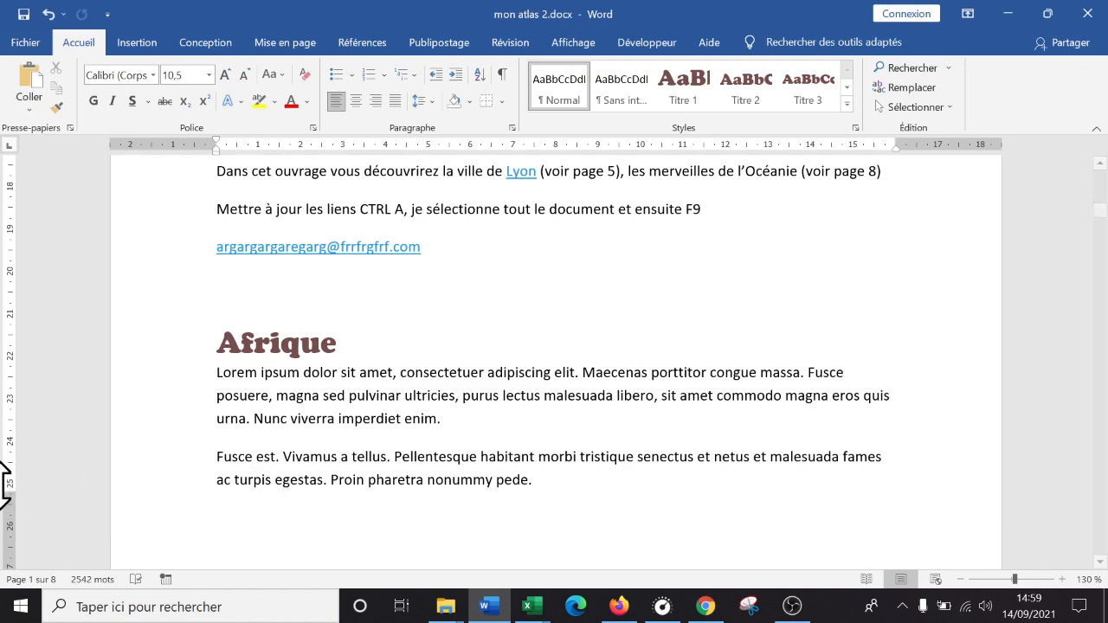
{"action": "scroll", "coordinate": [19, 509], "scroll_direction": "down", "scroll_amount": 2}
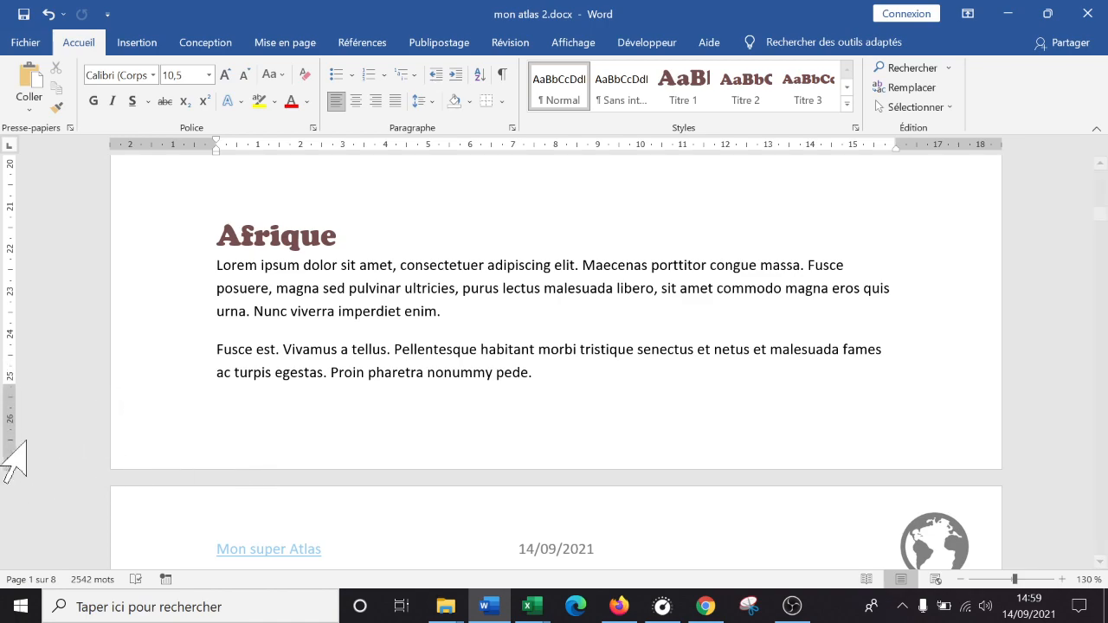
{"action": "scroll", "coordinate": [13, 251], "scroll_direction": "up", "scroll_amount": 3}
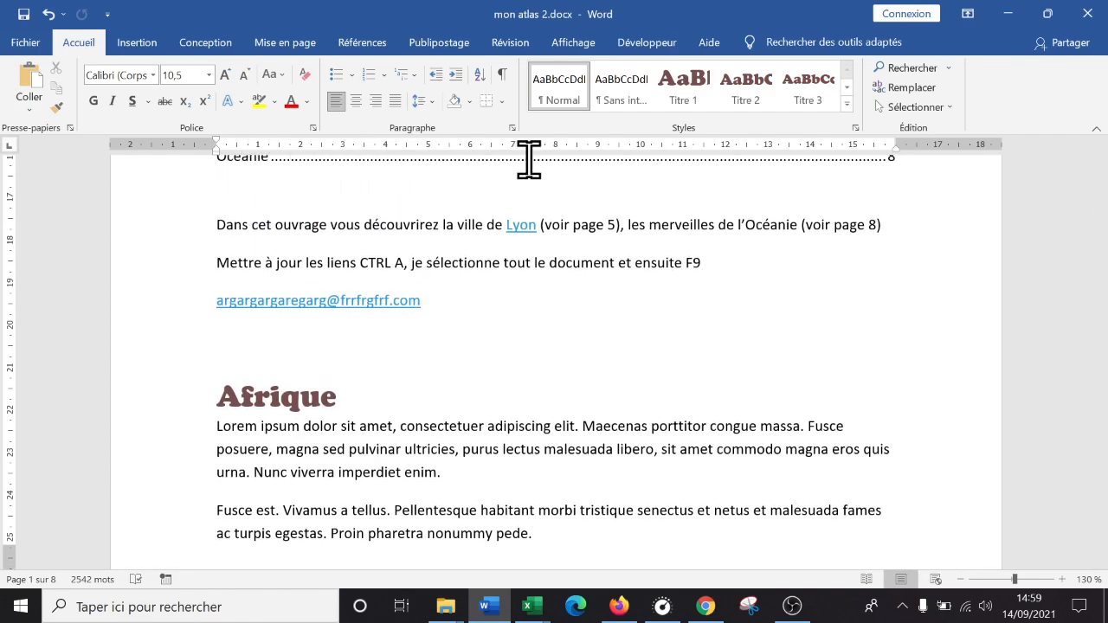
Reduce the right page margin to about 1.5 cm and the left one to about 2.25 cm
{"action": "scroll", "coordinate": [1039, 300], "scroll_direction": "up", "scroll_amount": 15}
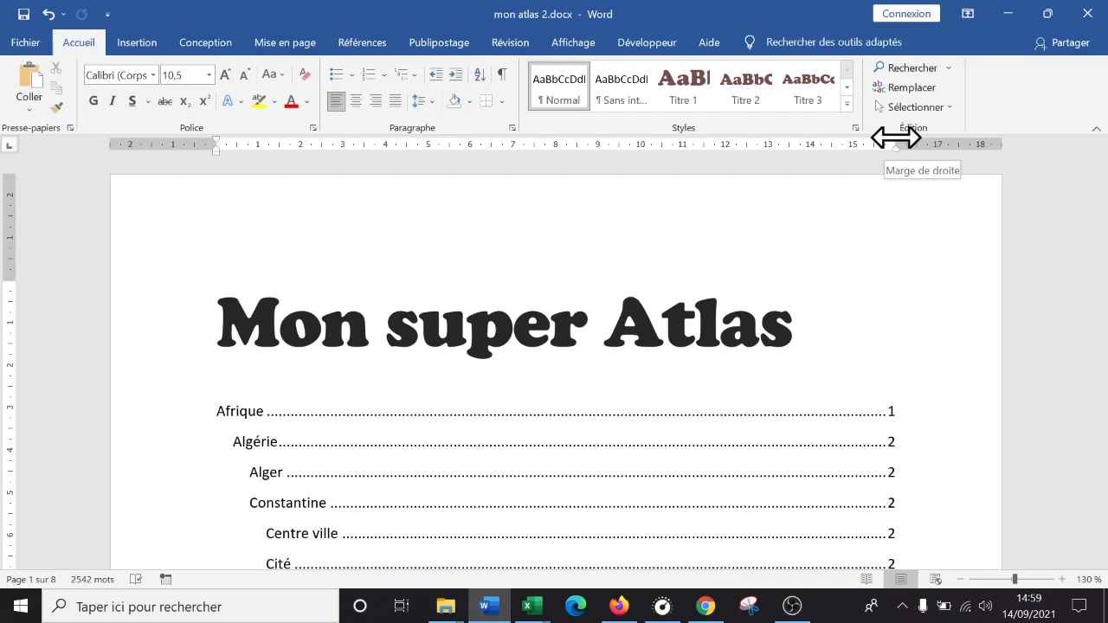
{"action": "left_click_drag", "start_coordinate": [895, 137], "coordinate": [934, 138]}
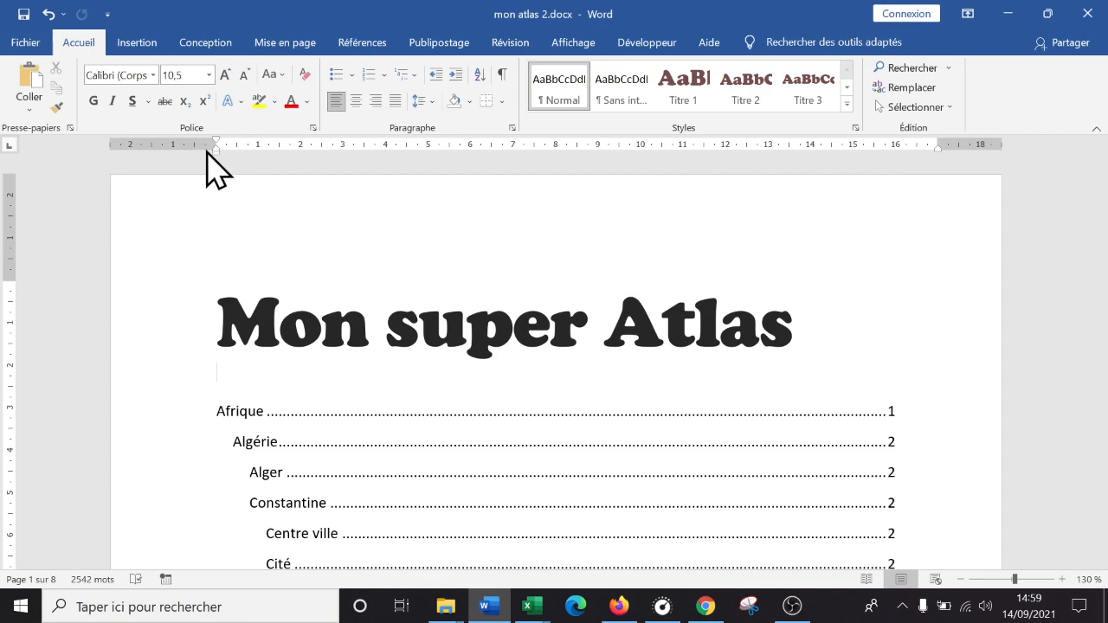
{"action": "mouse_move", "coordinate": [217, 156]}
{"action": "left_mouse_down"}
{"action": "mouse_move", "coordinate": [229, 154]}
{"action": "mouse_move", "coordinate": [185, 138]}
{"action": "mouse_move", "coordinate": [207, 138]}
{"action": "mouse_move", "coordinate": [206, 154]}
{"action": "left_mouse_up"}
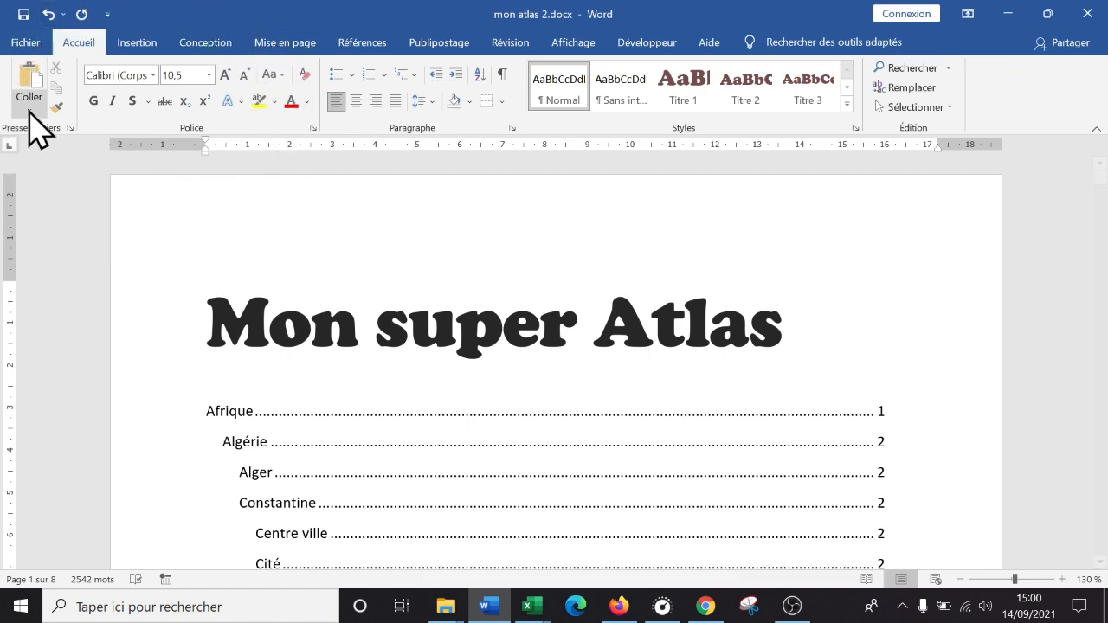
Open the list of preset page margins for the atlas document
{"action": "left_click", "coordinate": [272, 42]}
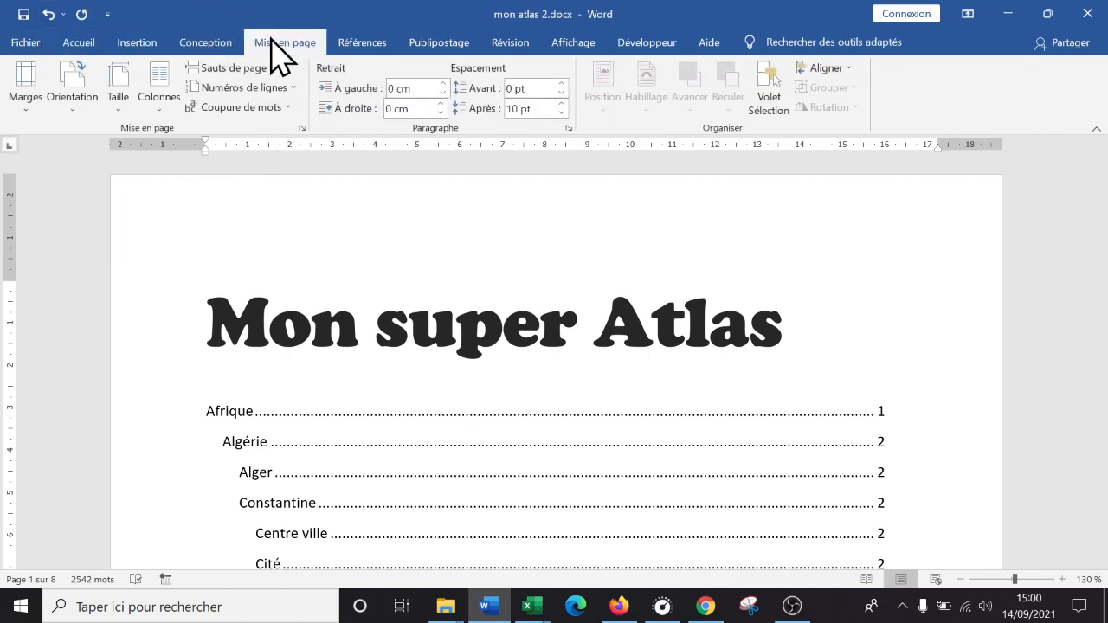
{"action": "left_click", "coordinate": [25, 97]}
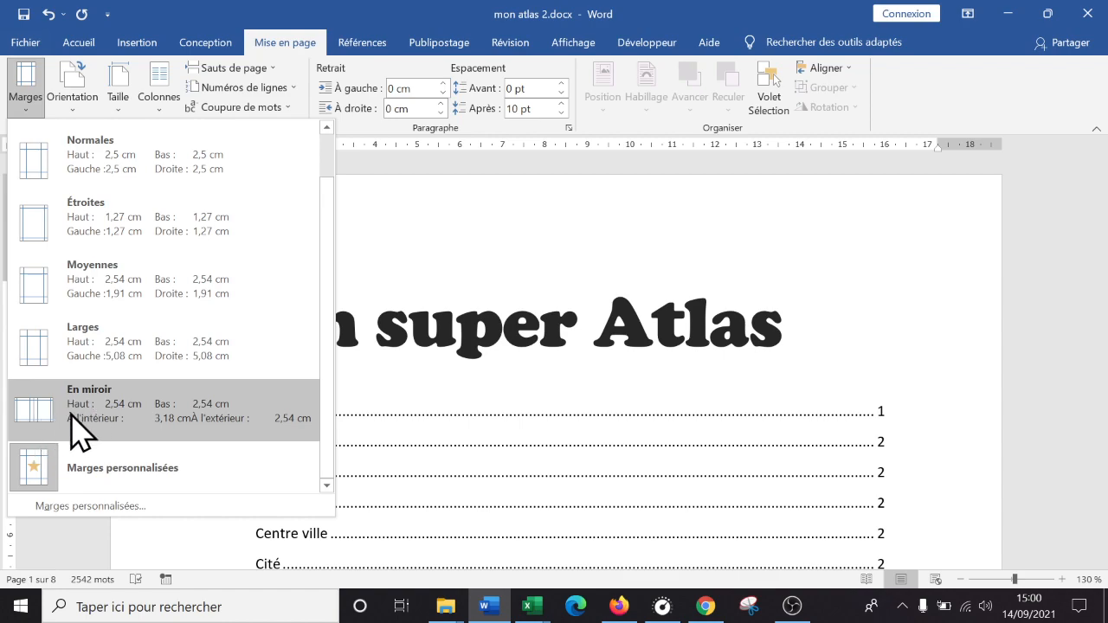
Create a new blank document and apply the mirrored margins preset (En miroir)
{"action": "left_click", "coordinate": [25, 43]}
{"action": "left_click", "coordinate": [233, 170]}
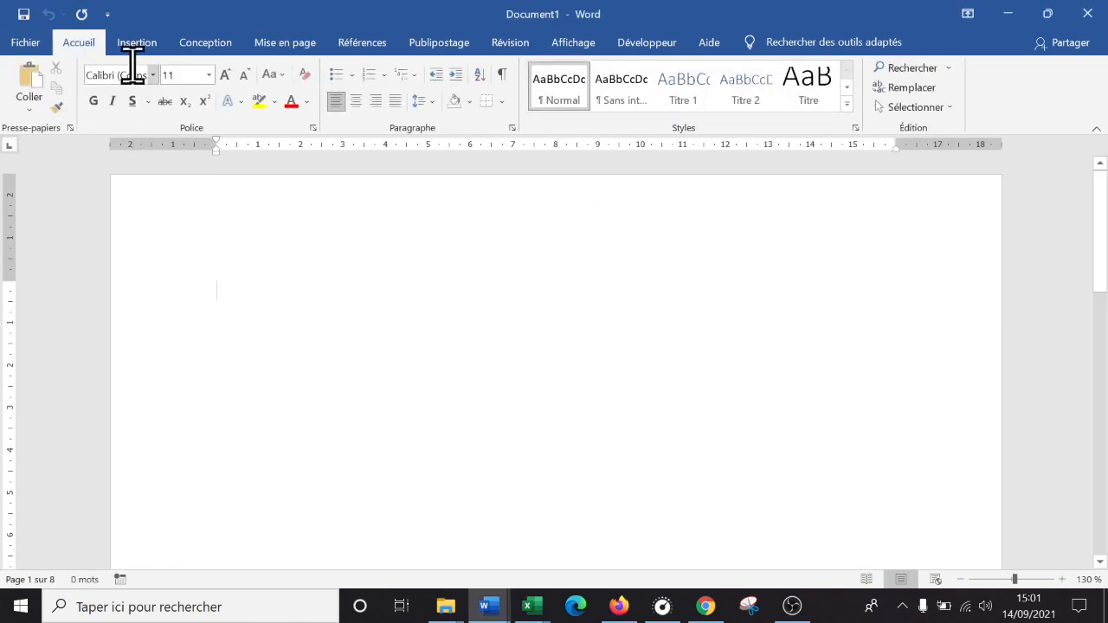
{"action": "left_click", "coordinate": [307, 41]}
{"action": "left_click", "coordinate": [25, 102]}
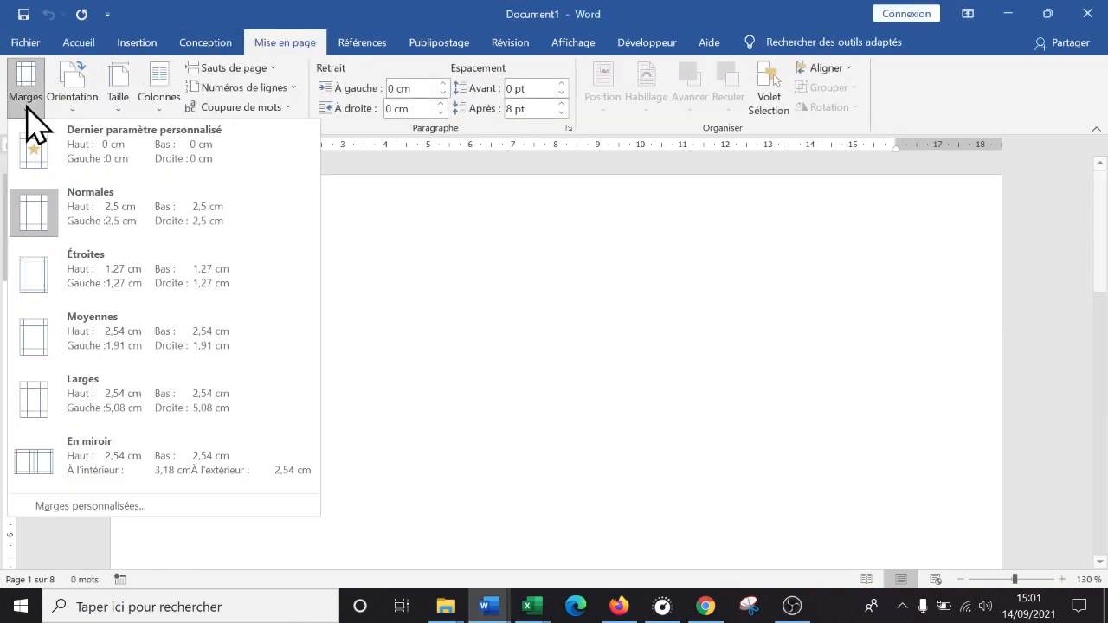
{"action": "left_click", "coordinate": [77, 457]}
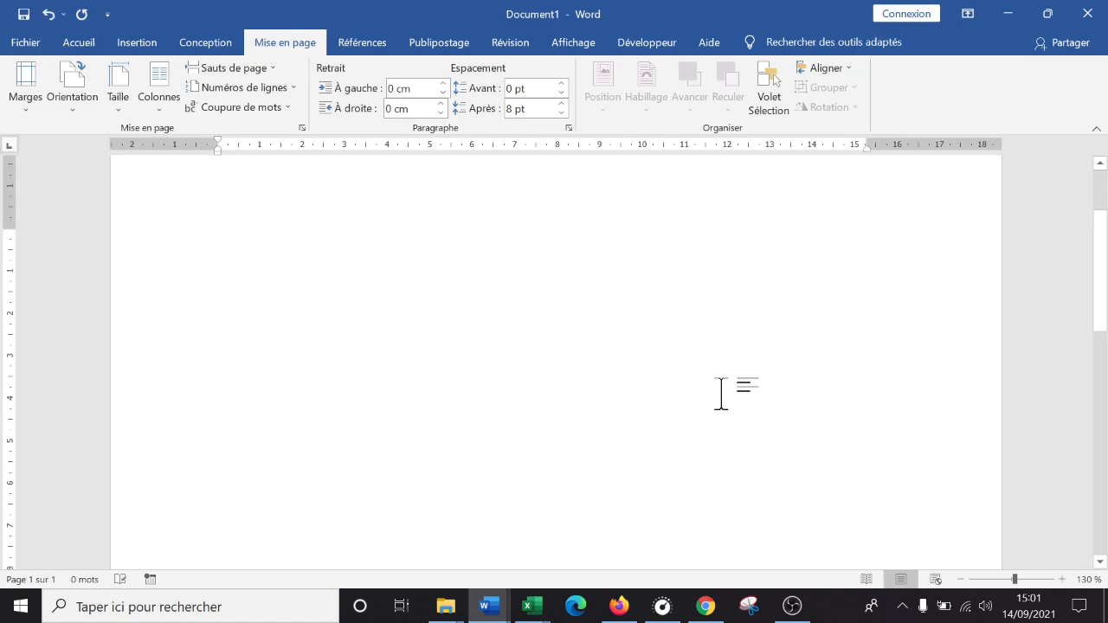
Set the blank document to landscape orientation (Paysage) and reapply the mirrored margins preset (En miroir)
{"action": "left_click", "coordinate": [75, 97]}
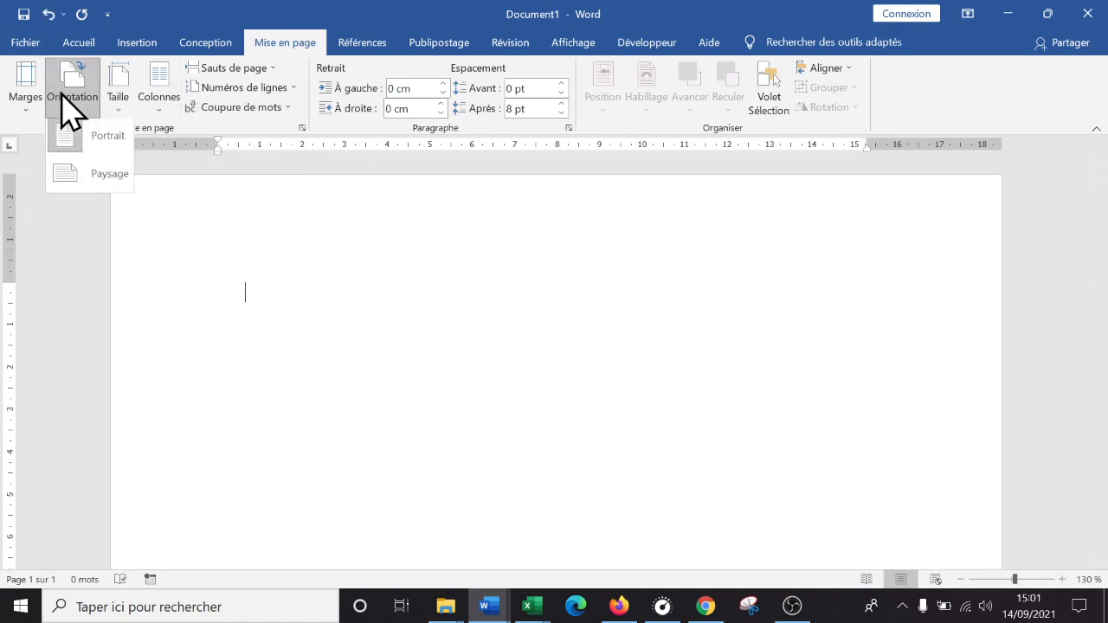
{"action": "left_click", "coordinate": [118, 179]}
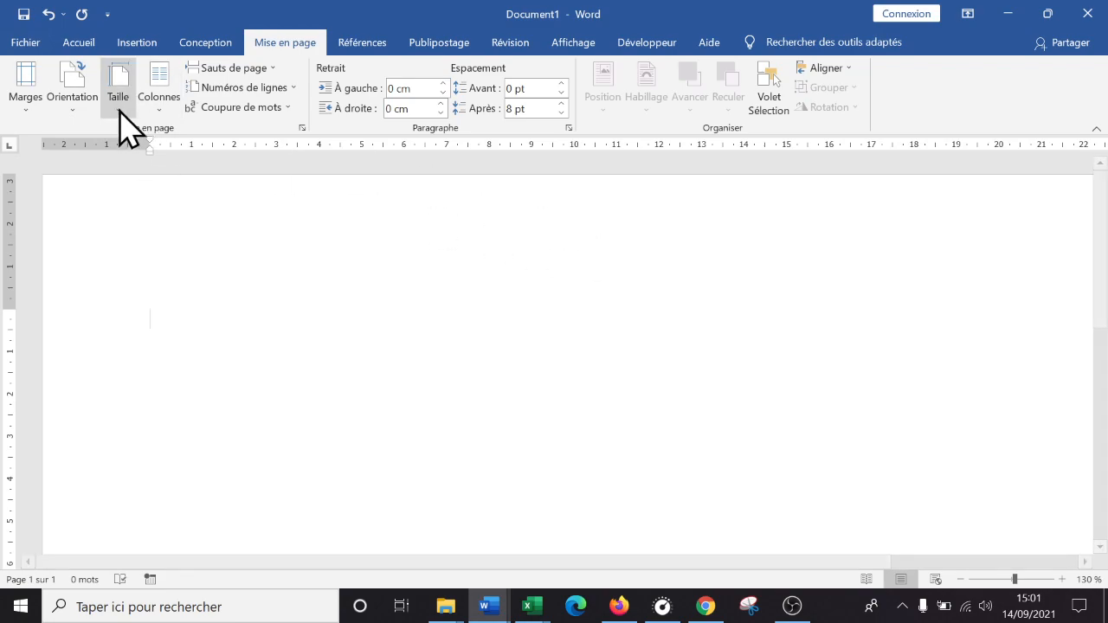
{"action": "left_click", "coordinate": [26, 95]}
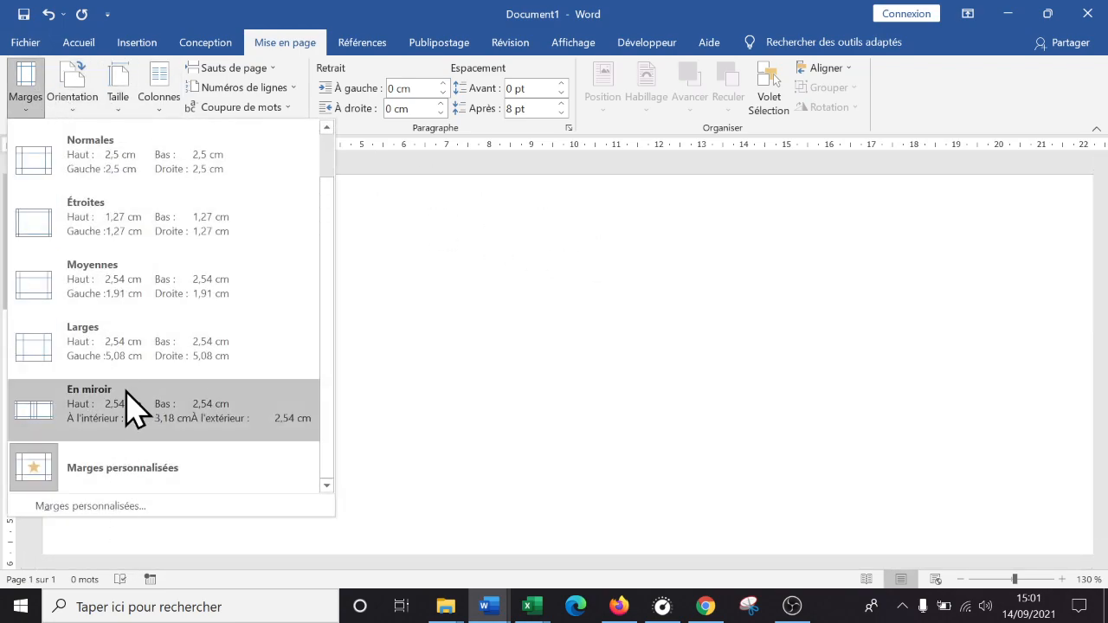
{"action": "left_click", "coordinate": [112, 409]}
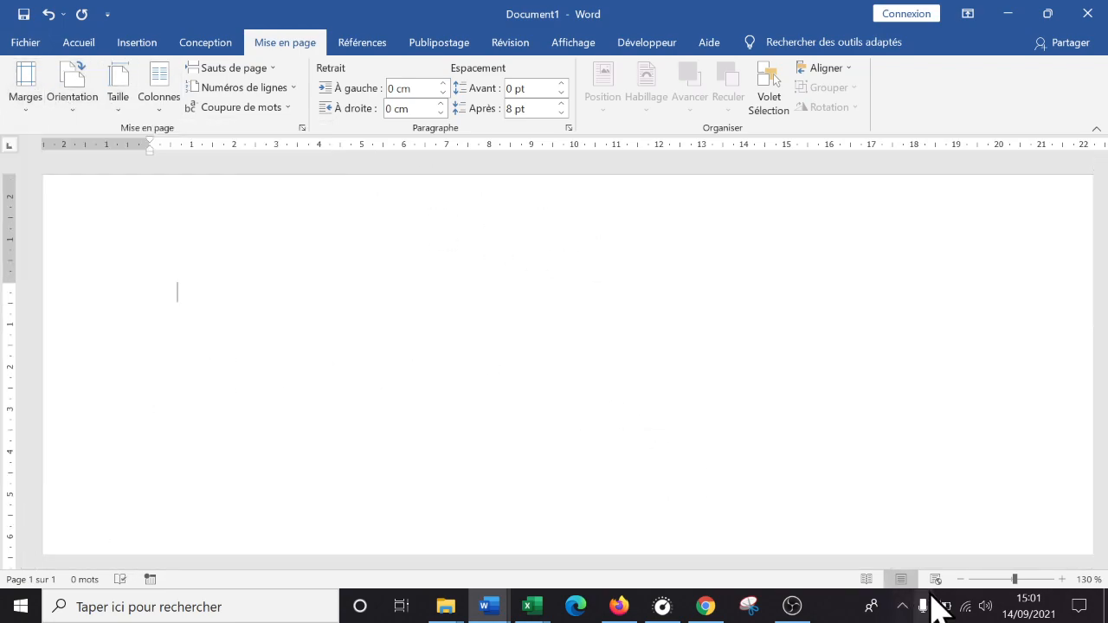
{"action": "left_click", "coordinate": [961, 579]}
{"action": "left_click", "coordinate": [962, 579]}
{"action": "left_click", "coordinate": [961, 579]}
{"action": "left_click", "coordinate": [961, 579]}
{"action": "left_click", "coordinate": [968, 580]}
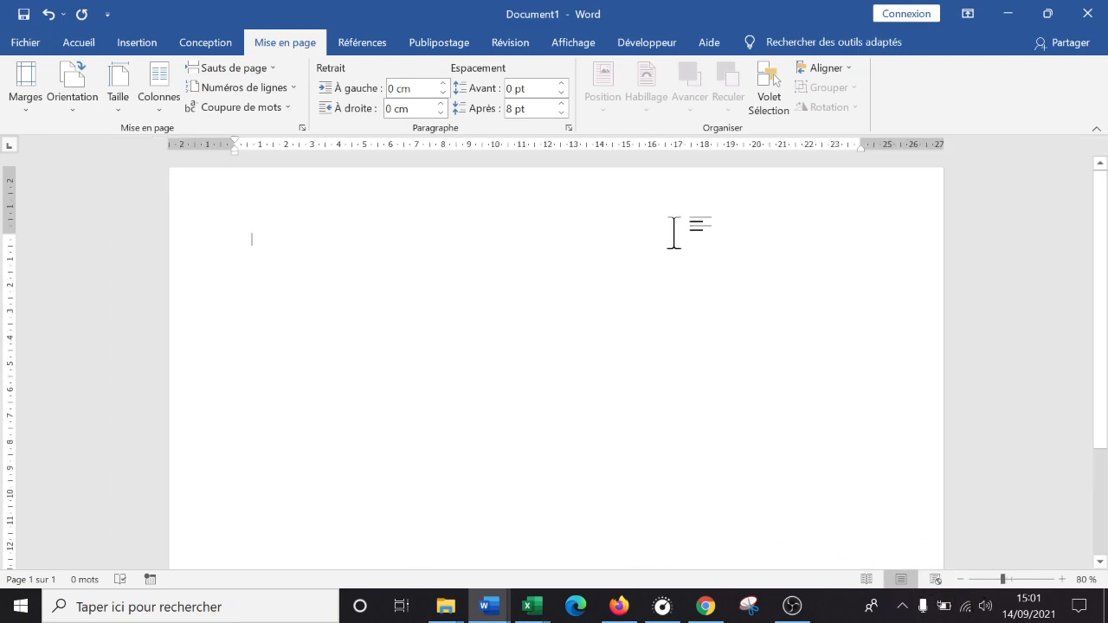
{"action": "left_click", "coordinate": [201, 45]}
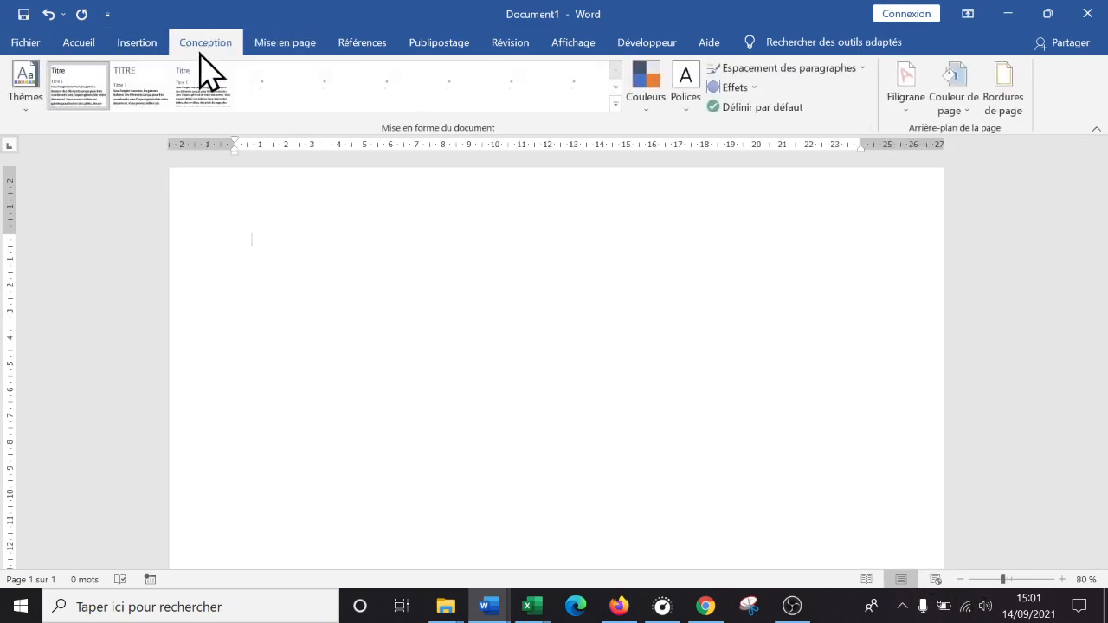
{"action": "left_click", "coordinate": [355, 52]}
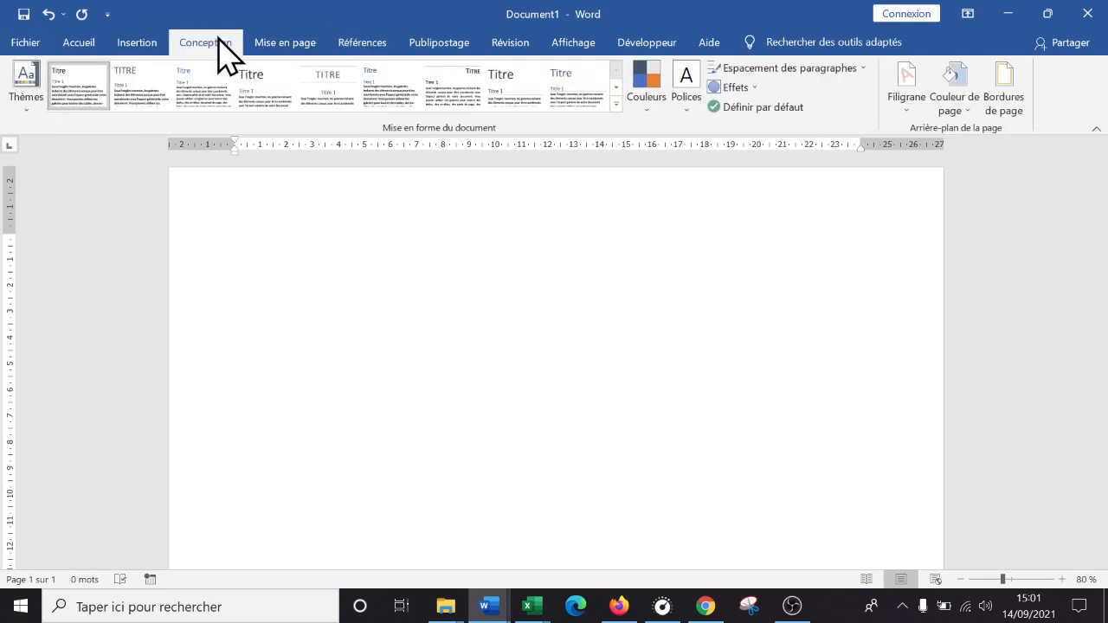
{"action": "left_click", "coordinate": [381, 45]}
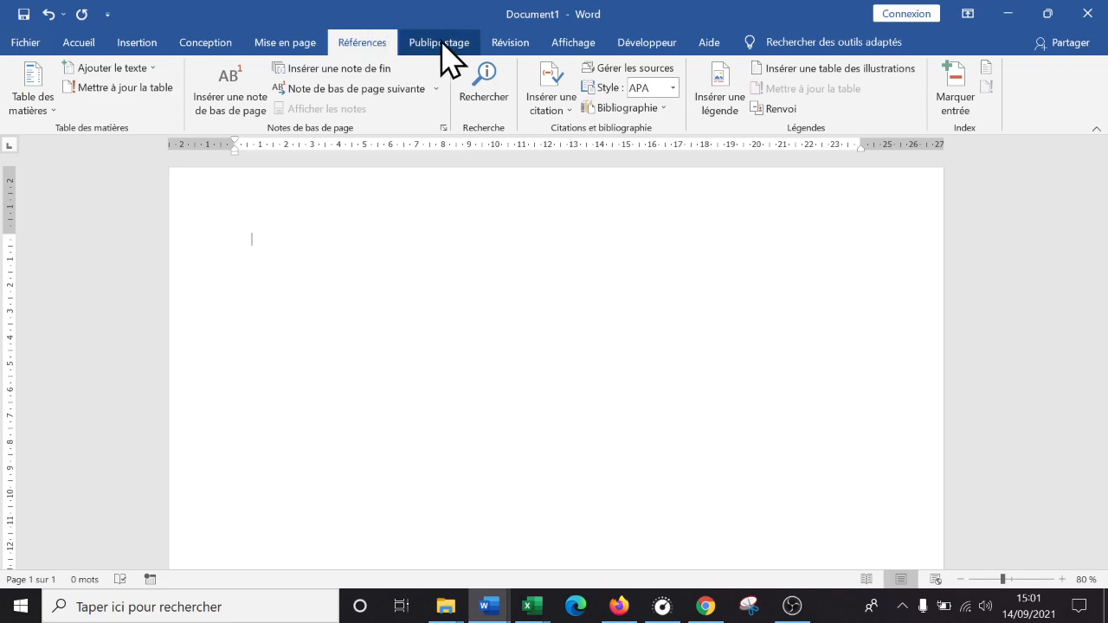
{"action": "left_click", "coordinate": [217, 47]}
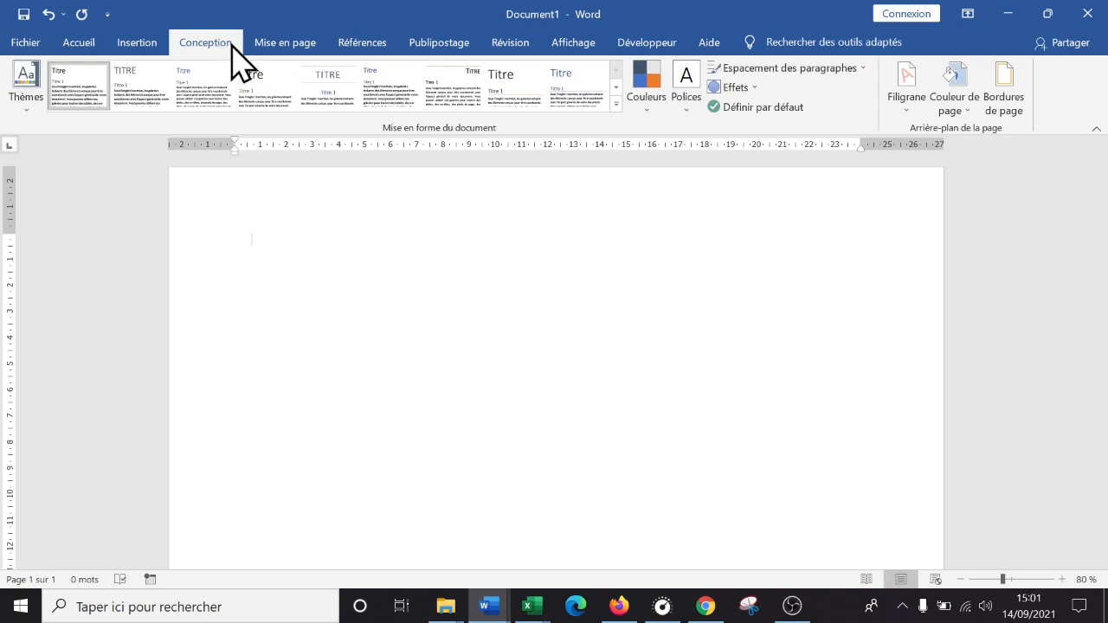
Lay out the blank landscape document in two columns (Deux)
{"action": "left_click", "coordinate": [285, 45]}
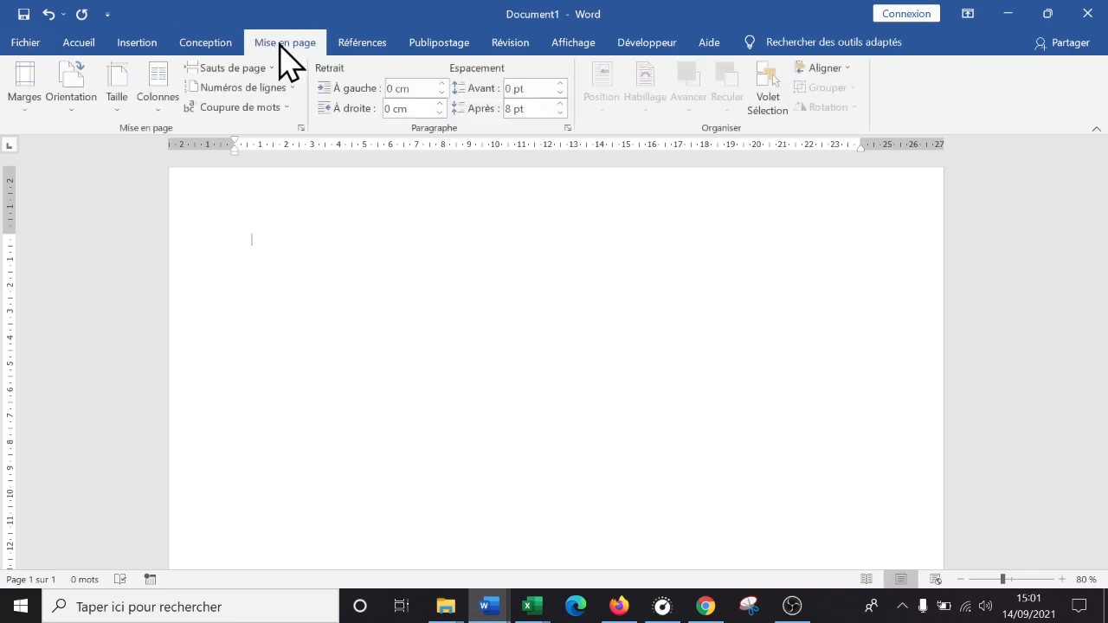
{"action": "left_click", "coordinate": [156, 108]}
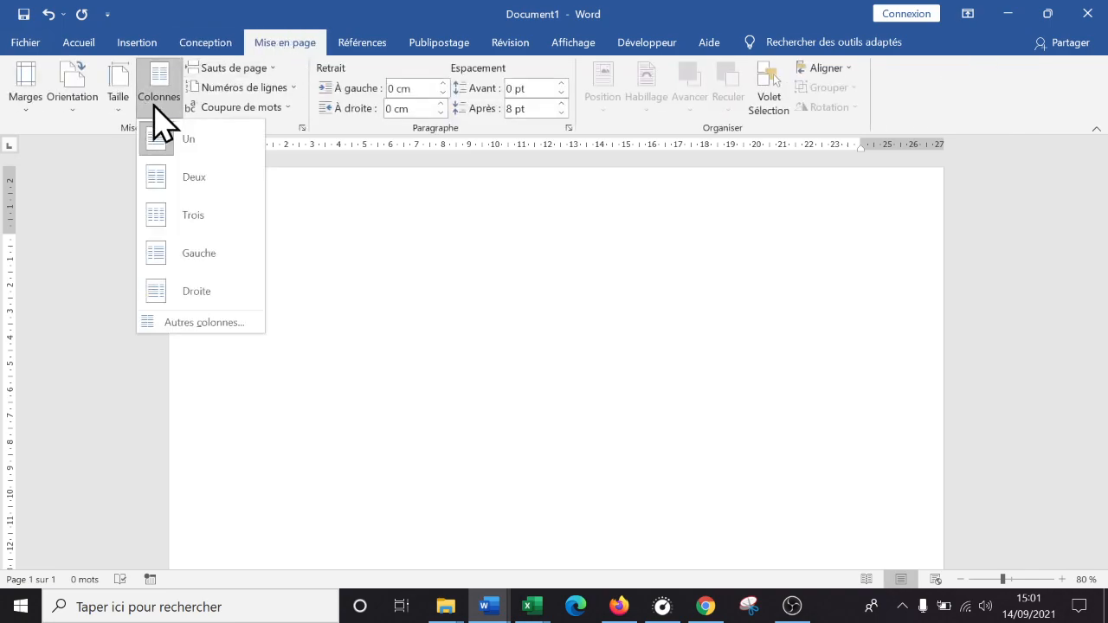
{"action": "left_click", "coordinate": [201, 178]}
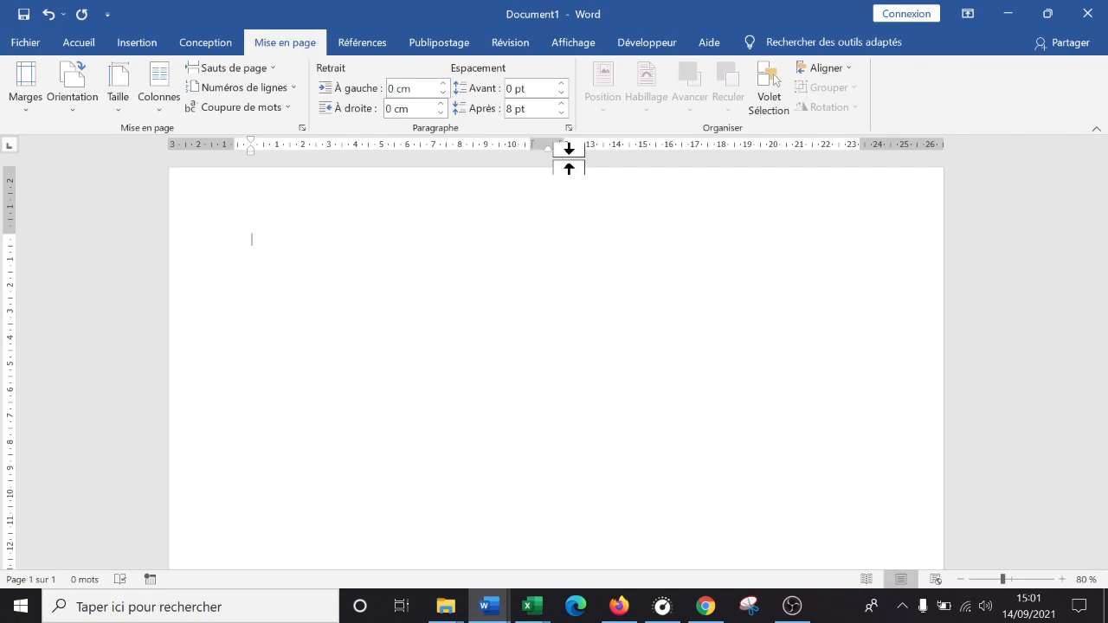
{"action": "left_click", "coordinate": [489, 605]}
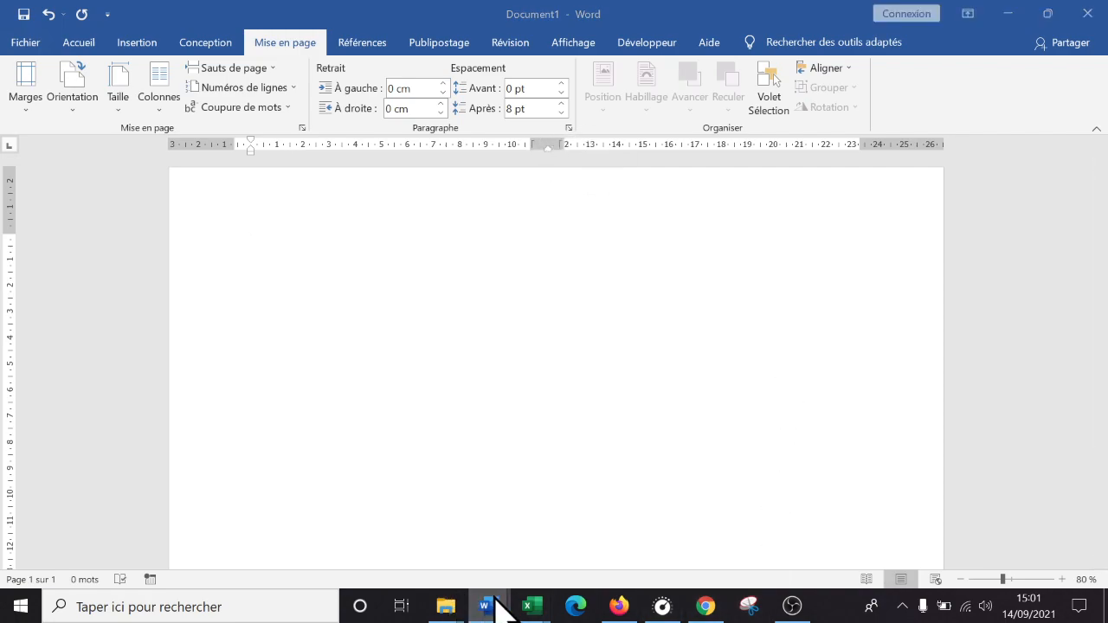
{"action": "left_click", "coordinate": [424, 567]}
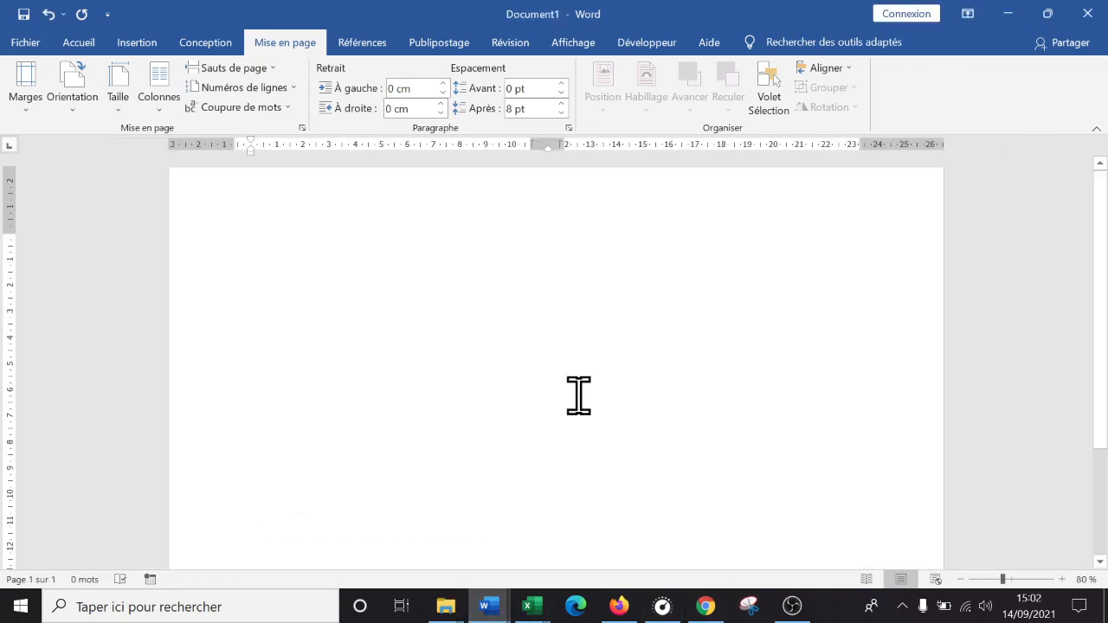
Switch to mon atlas 2.docx and set custom left and right margins of 2,5 cm for the whole document
{"action": "left_click", "coordinate": [472, 606]}
{"action": "left_click", "coordinate": [390, 522]}
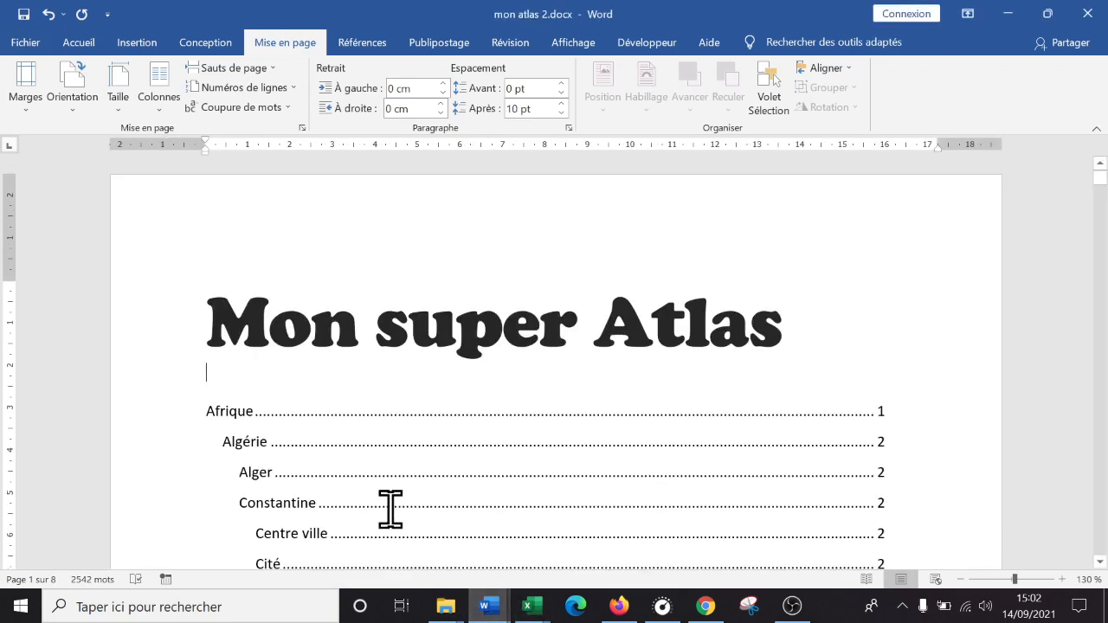
{"action": "left_click", "coordinate": [37, 110]}
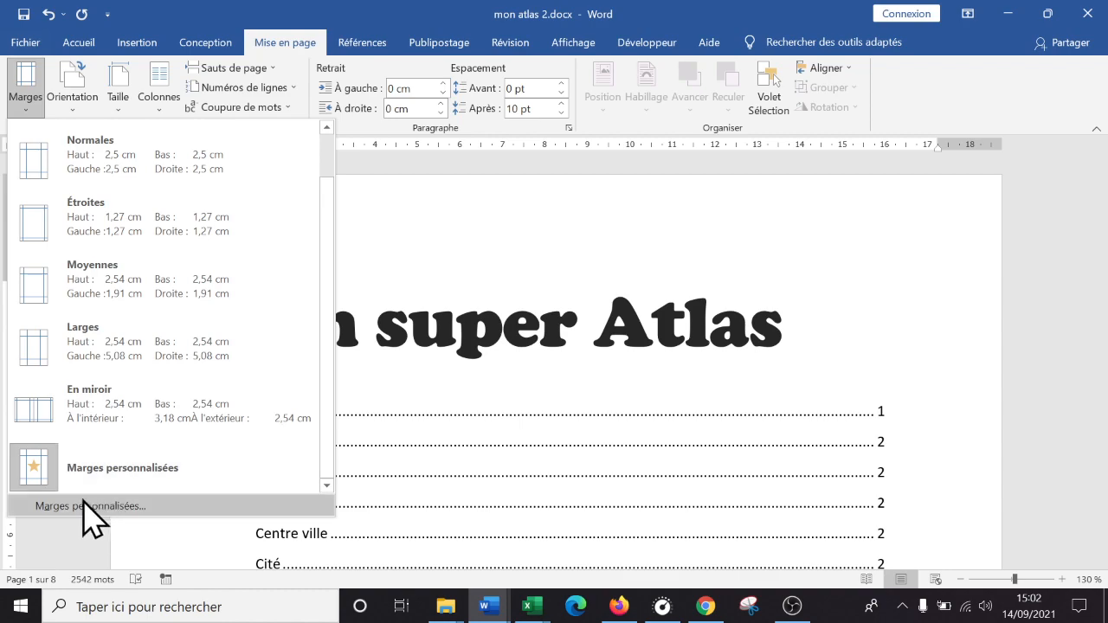
{"action": "left_click", "coordinate": [138, 506]}
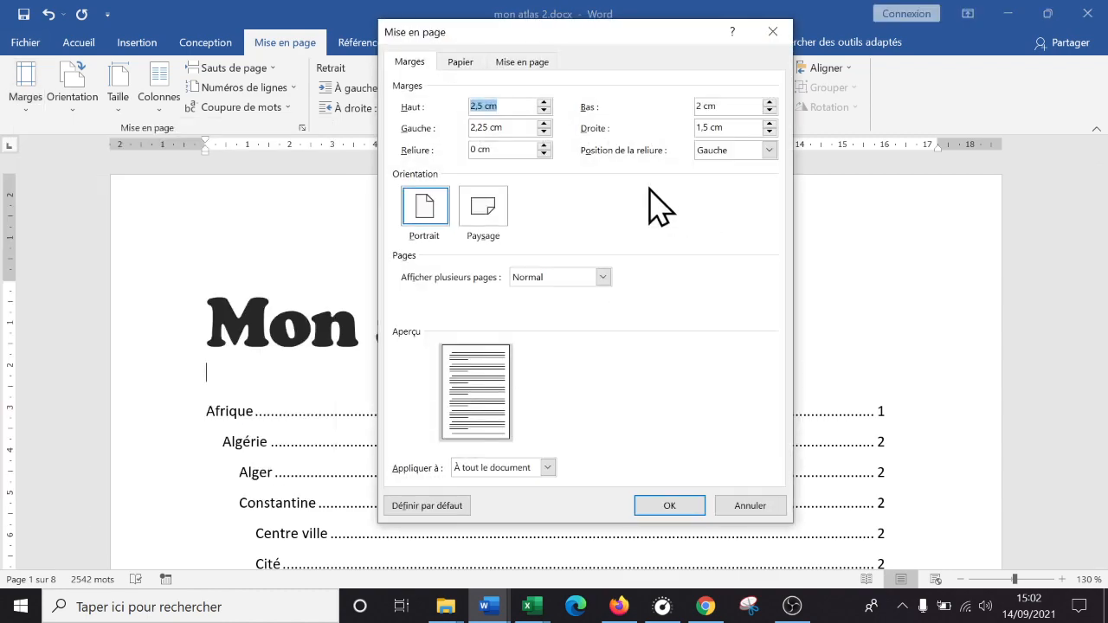
{"action": "left_click", "coordinate": [544, 110]}
{"action": "left_click", "coordinate": [544, 101]}
{"action": "left_click", "coordinate": [544, 101]}
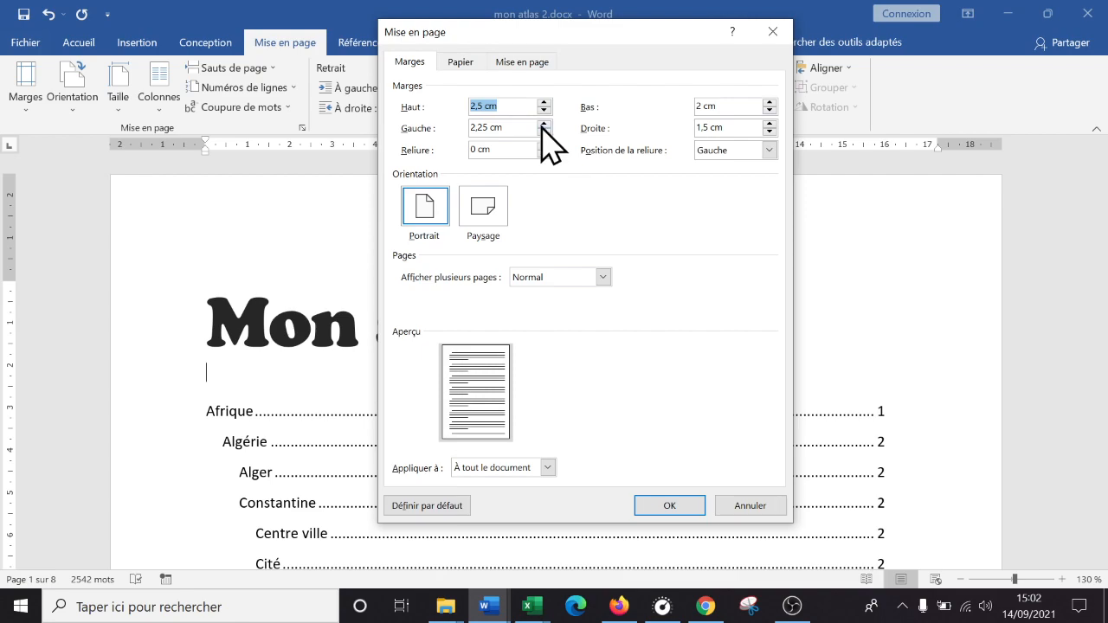
{"action": "double_click", "coordinate": [485, 128]}
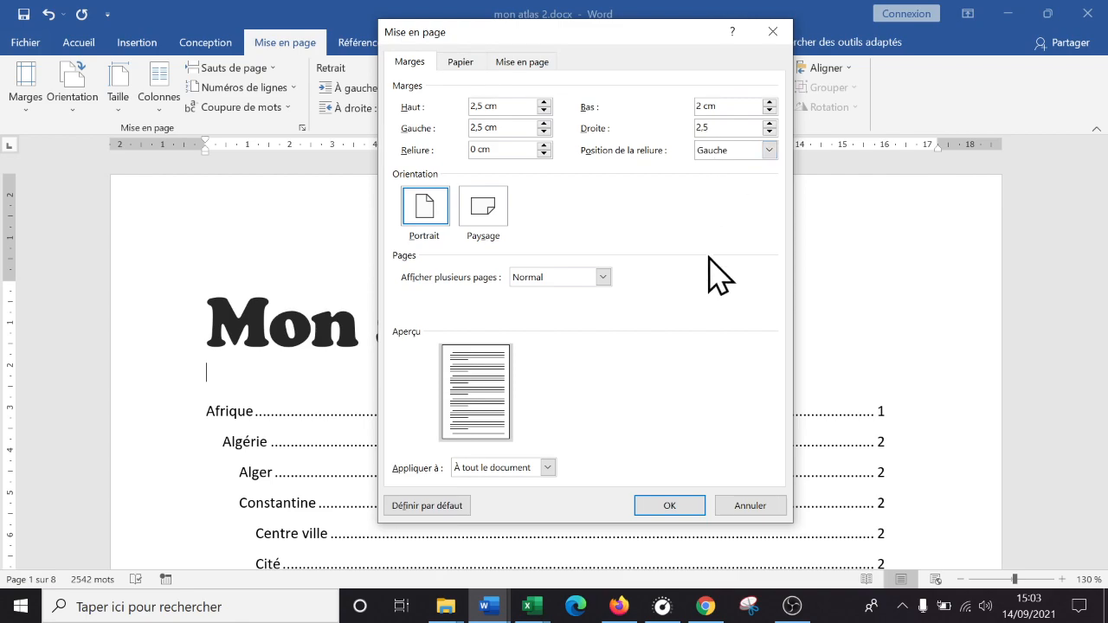
{"action": "left_click", "coordinate": [666, 511]}
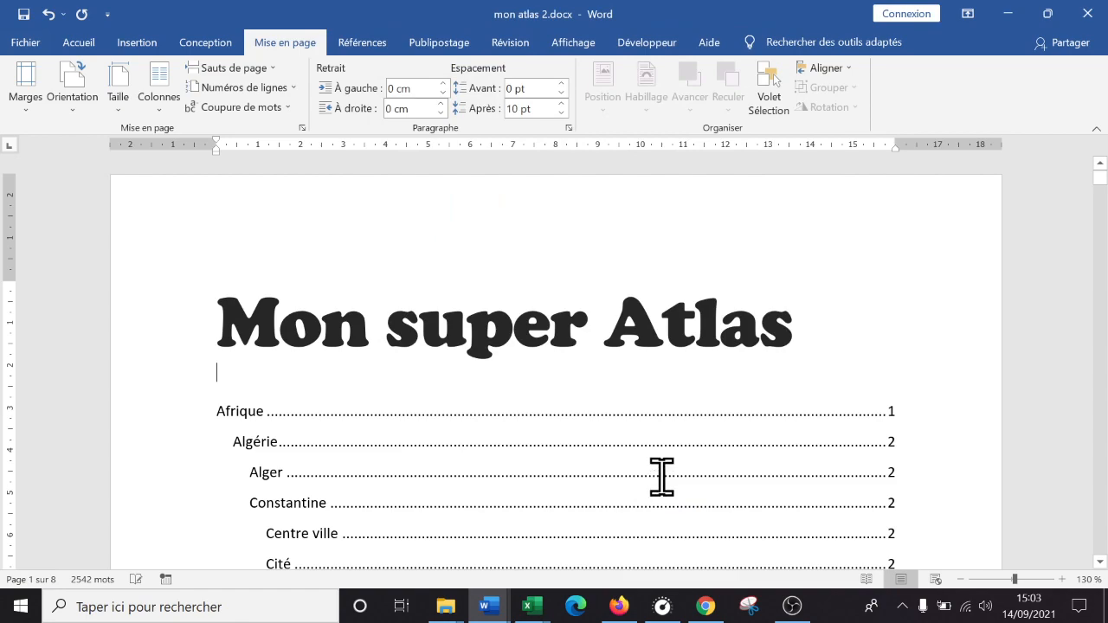
Open the print preview of the atlas document and bring its margin setting into view
{"action": "left_click", "coordinate": [26, 43]}
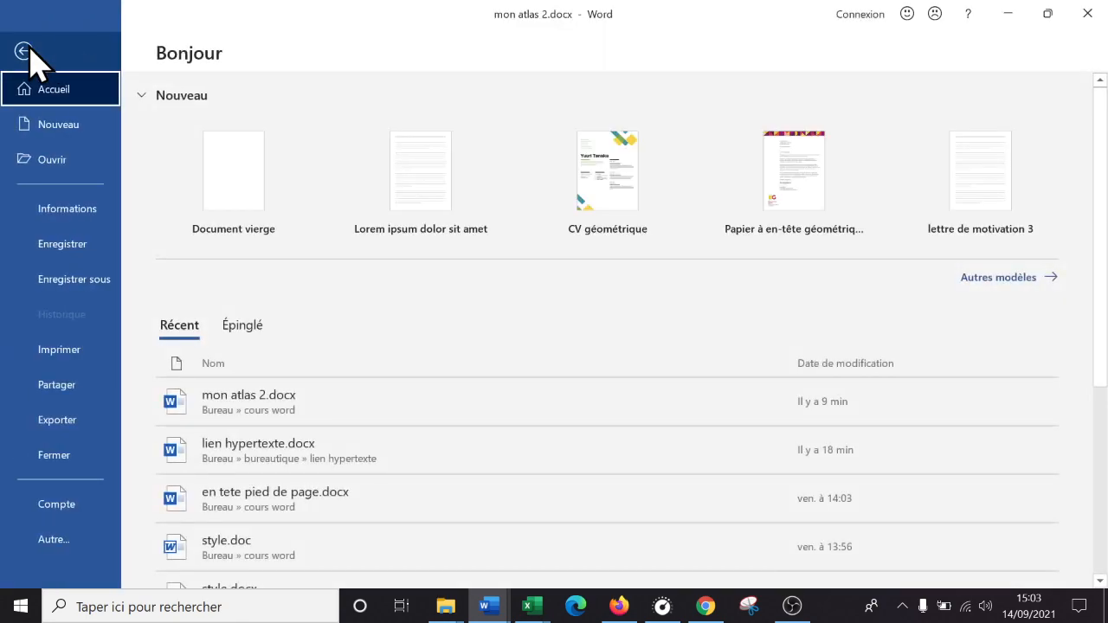
{"action": "left_click", "coordinate": [81, 355]}
{"action": "scroll", "coordinate": [307, 420], "scroll_direction": "down", "scroll_amount": 1}
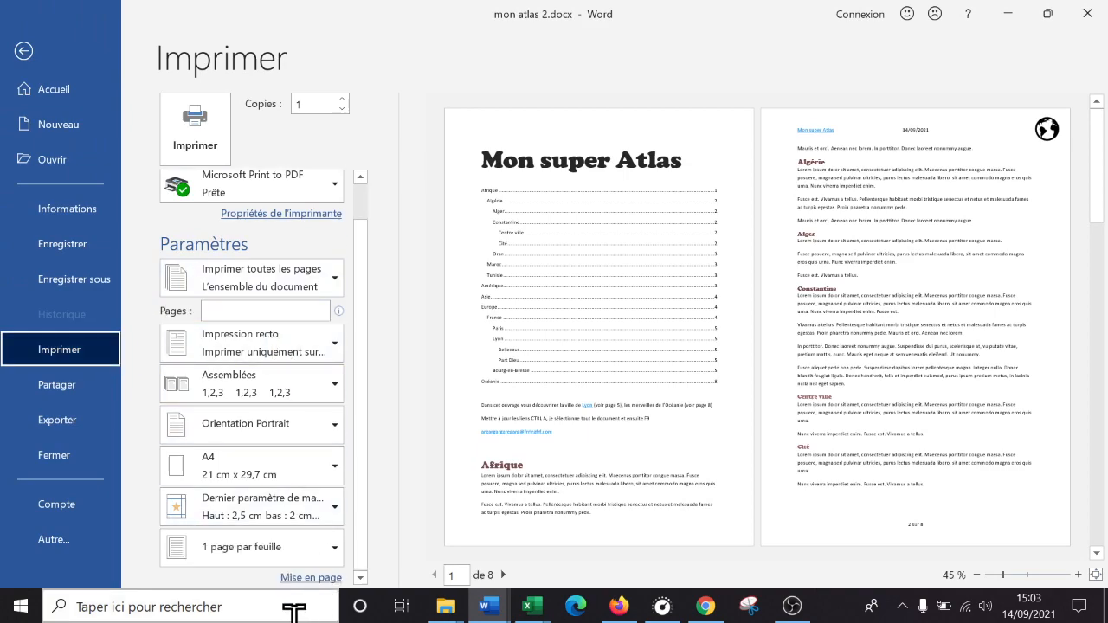
Set custom top, left, bottom and right margins of 0 cm for the whole atlas from the print settings
{"action": "left_click", "coordinate": [336, 517]}
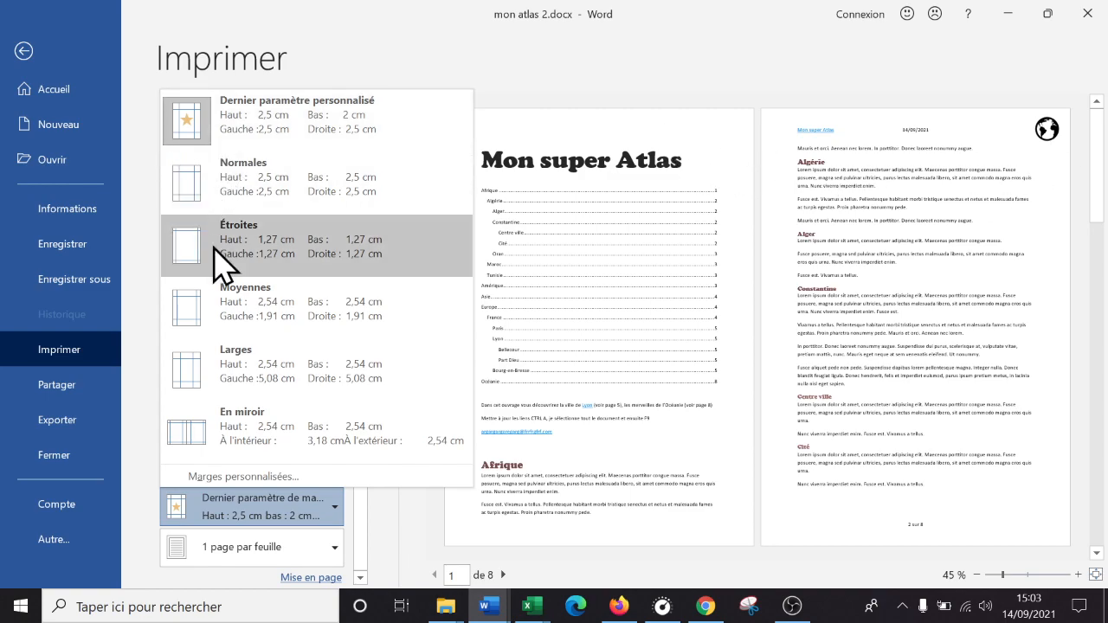
{"action": "left_click", "coordinate": [302, 475]}
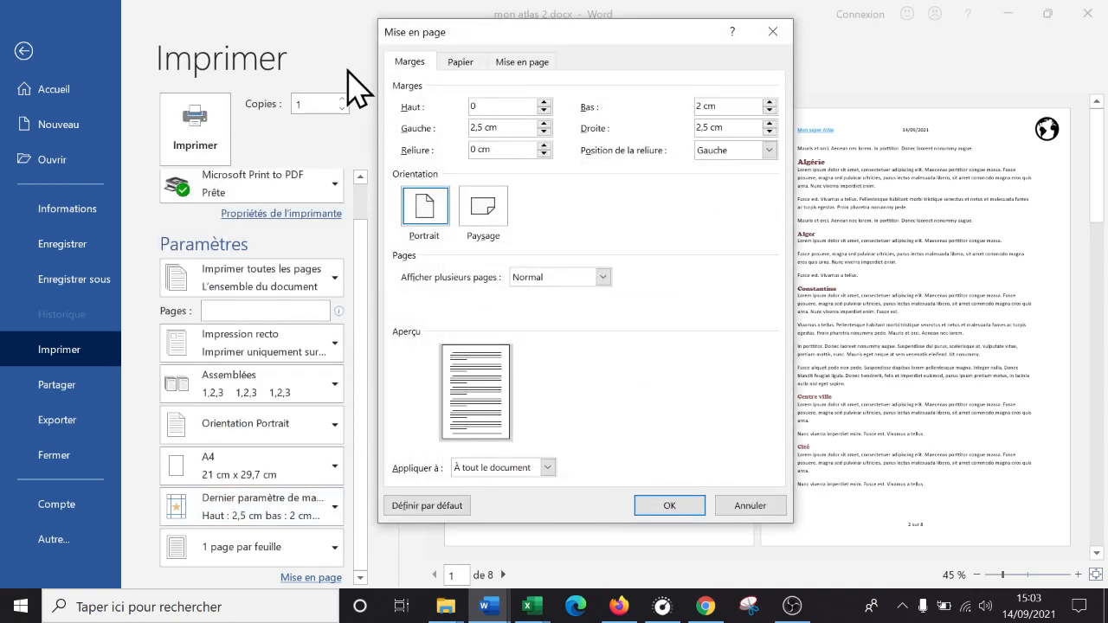
{"action": "left_click_drag", "start_coordinate": [532, 128], "coordinate": [329, 123]}
{"action": "type", "text": "0"}
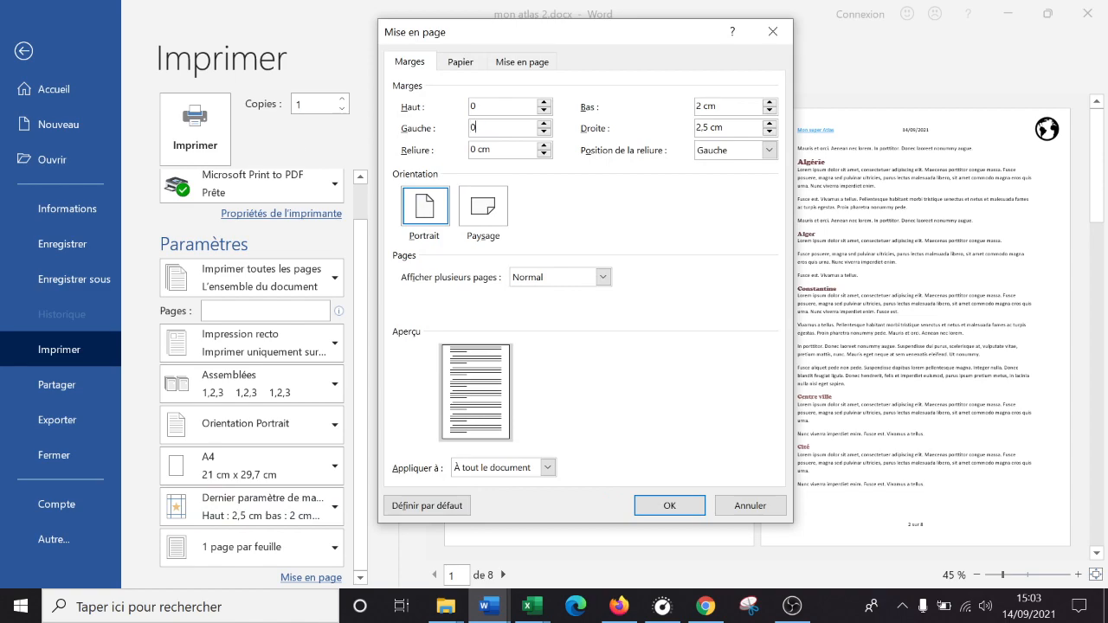
{"action": "left_click_drag", "start_coordinate": [730, 105], "coordinate": [694, 106]}
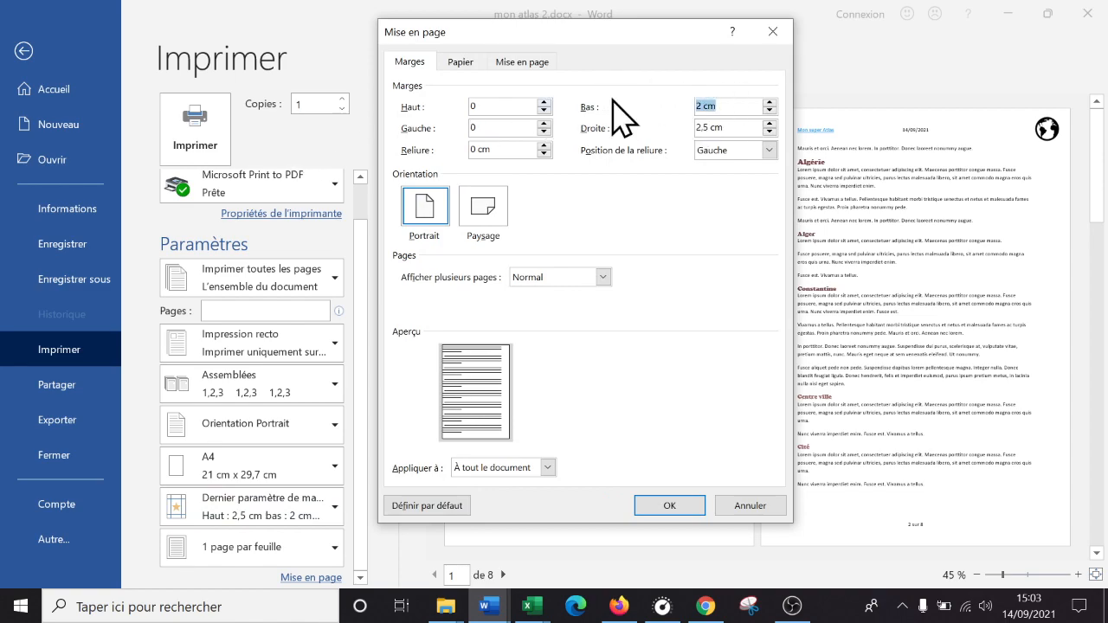
{"action": "left_click_drag", "start_coordinate": [762, 127], "coordinate": [567, 139]}
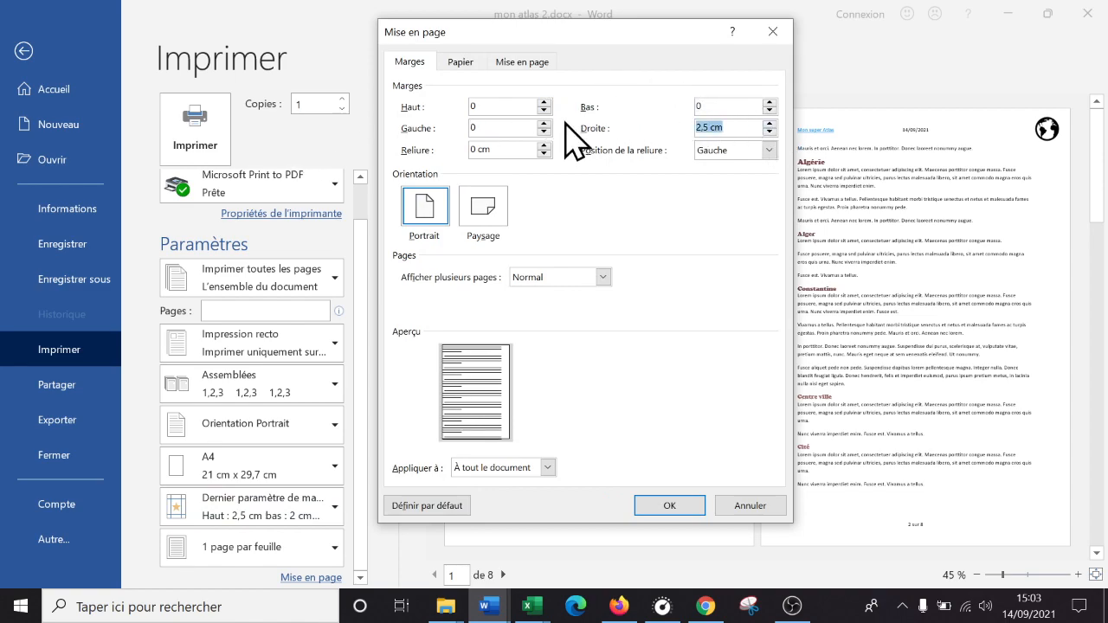
{"action": "left_click", "coordinate": [679, 505]}
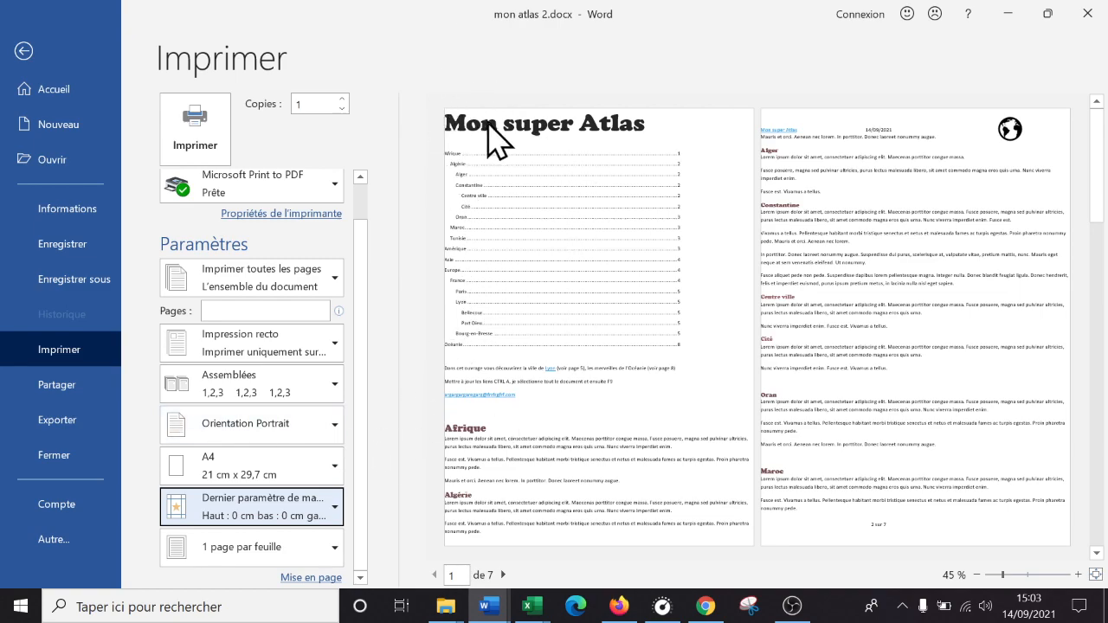
Apply the Normales margins preset to the atlas from the print settings and return to the document
{"action": "left_click", "coordinate": [333, 512]}
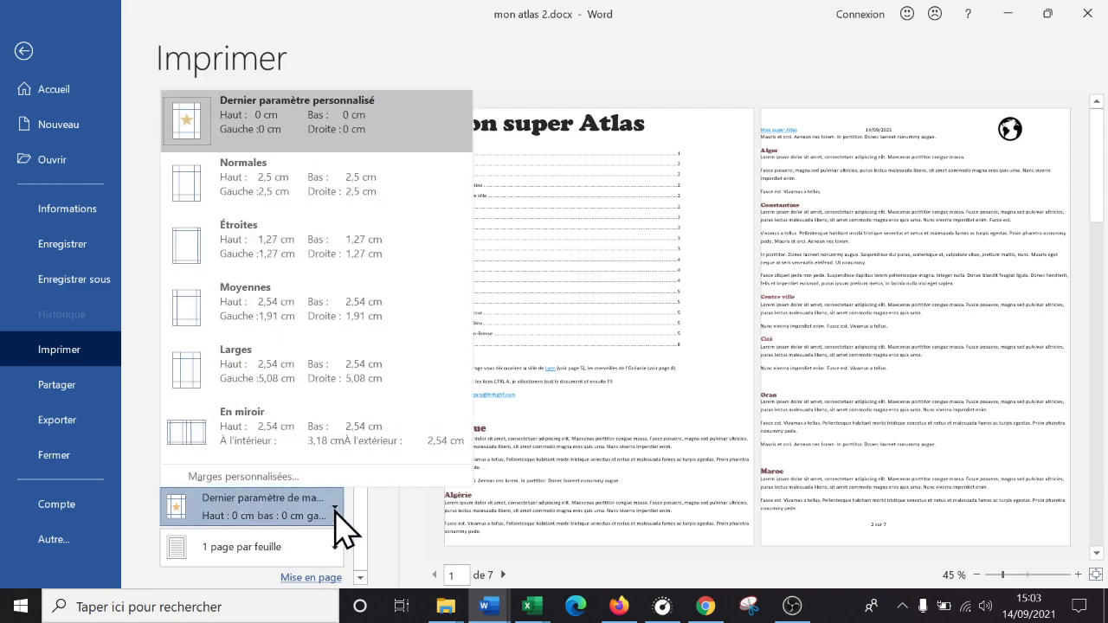
{"action": "left_click", "coordinate": [381, 204]}
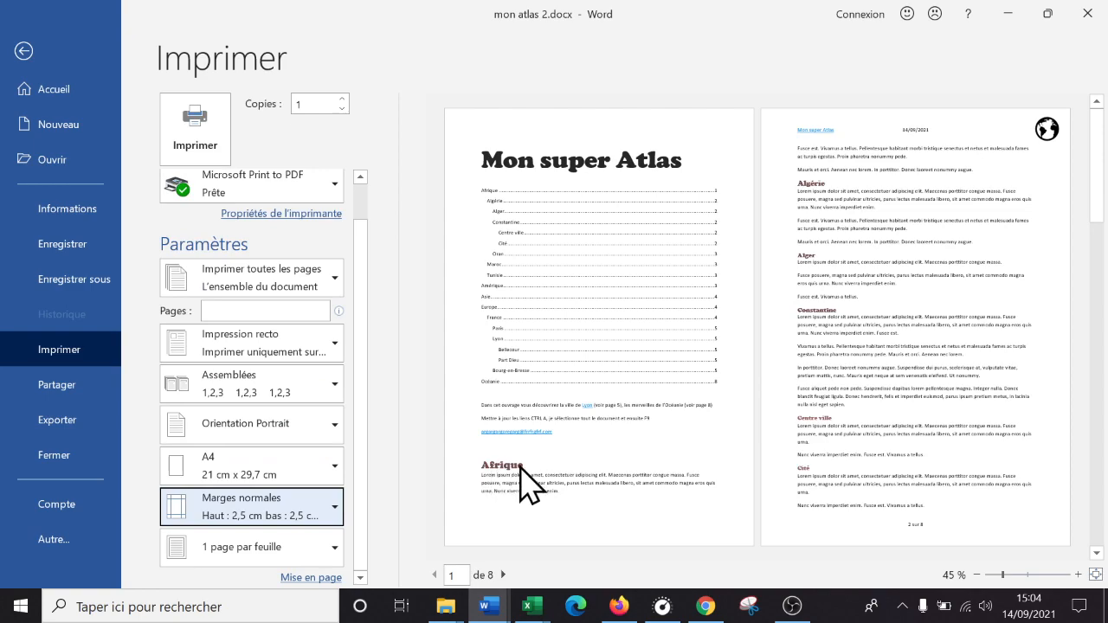
{"action": "left_click", "coordinate": [26, 54]}
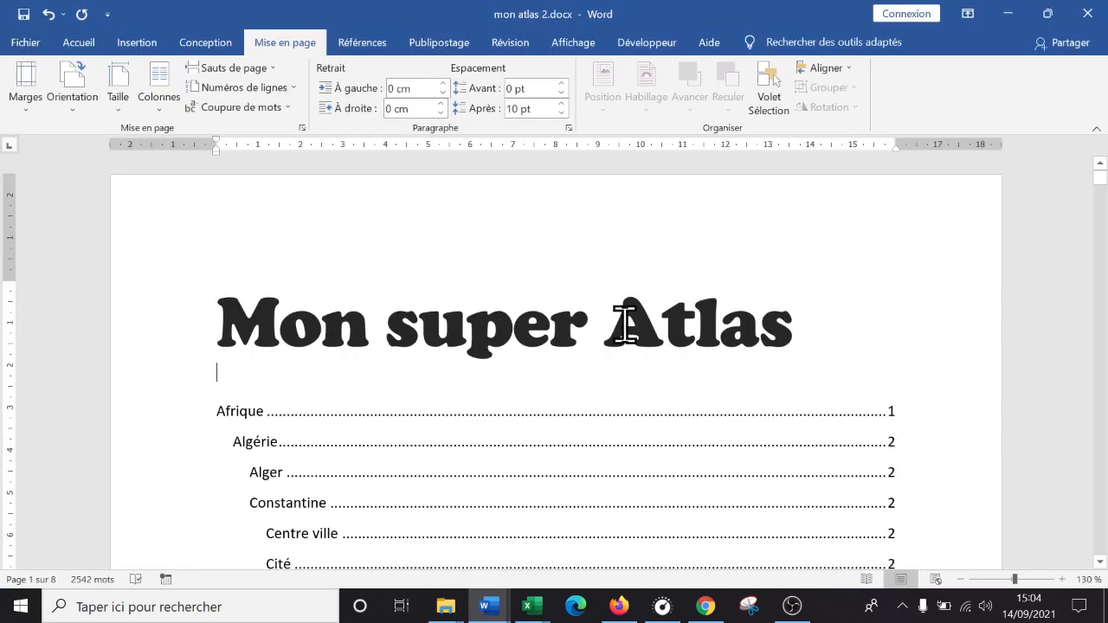